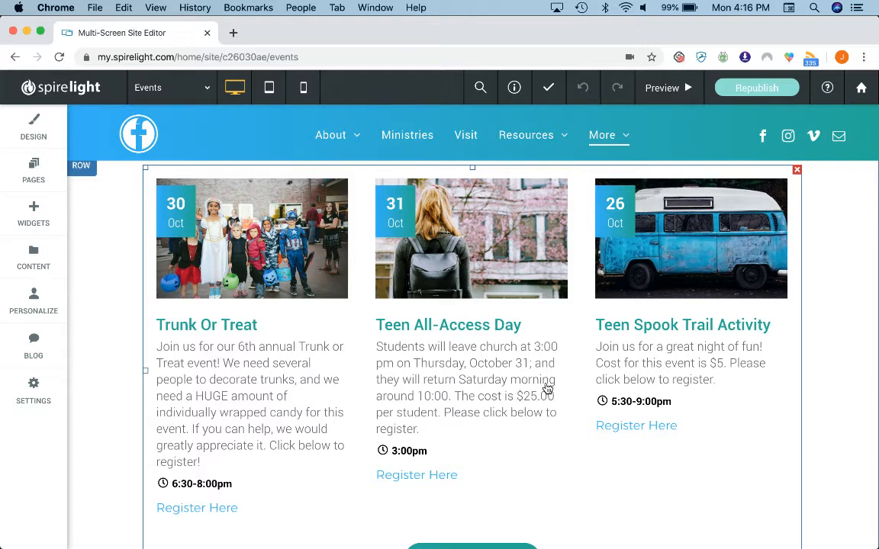
Look over the event cards on the Events page and open the settings of the events widget
scroll(483, 382, down, 3)
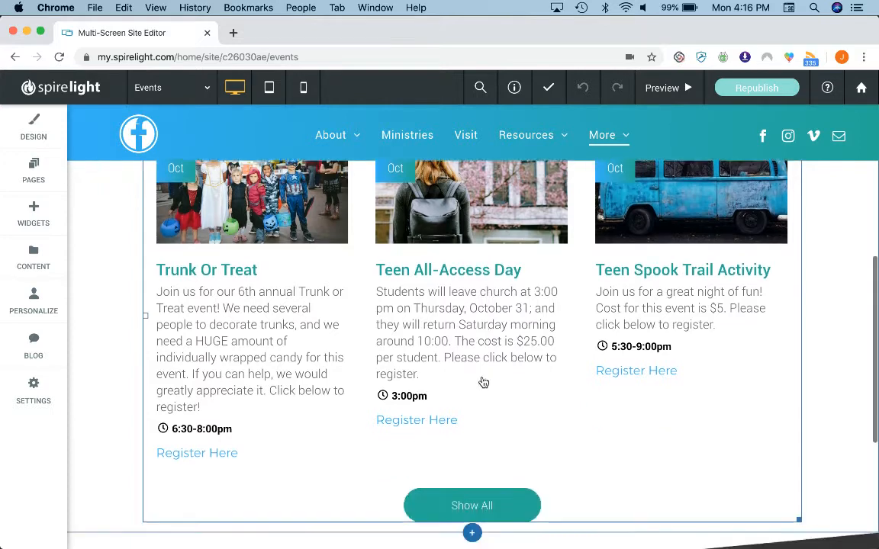
scroll(484, 381, up, 5)
scroll(484, 382, down, 1)
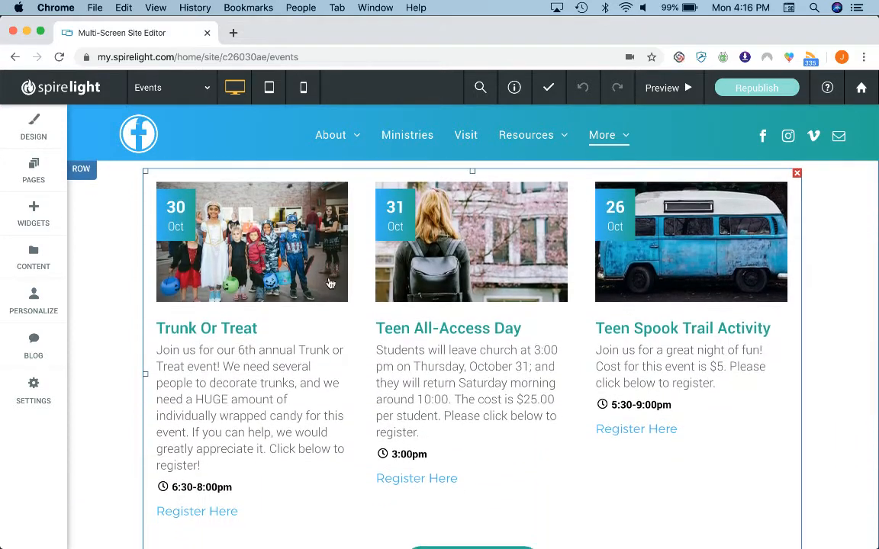
scroll(297, 250, up, 2)
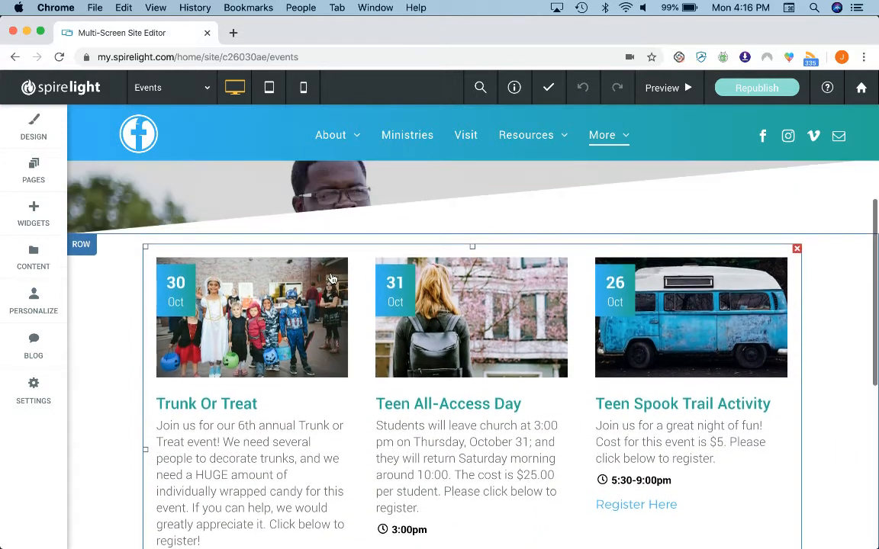
scroll(355, 352, down, 2)
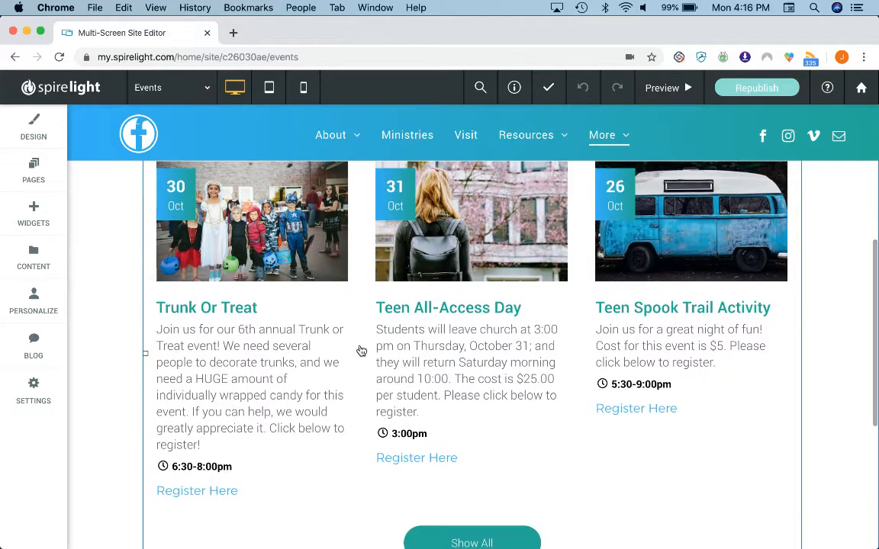
click(359, 351)
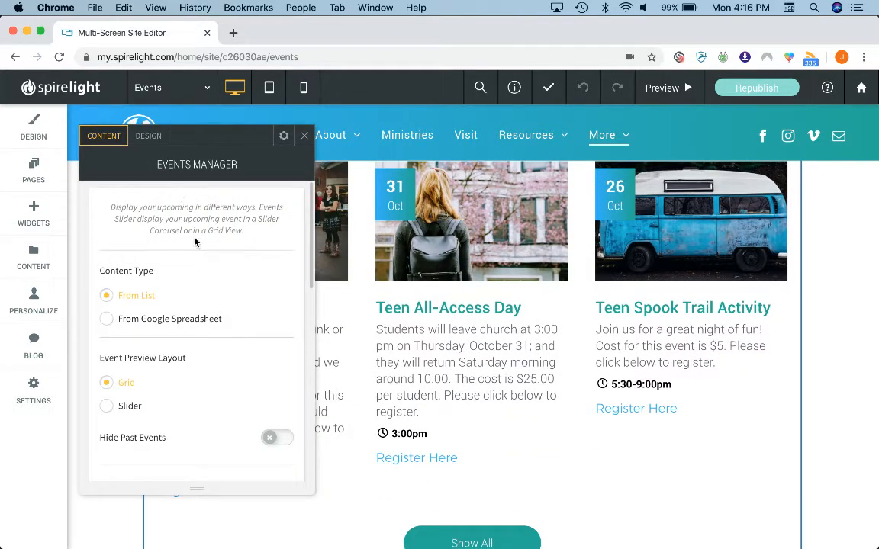
Examine the events widget's content type, preview layout, past-event and event list settings
scroll(195, 240, down, 1)
scroll(194, 240, up, 1)
scroll(153, 296, down, 2)
scroll(155, 295, up, 1)
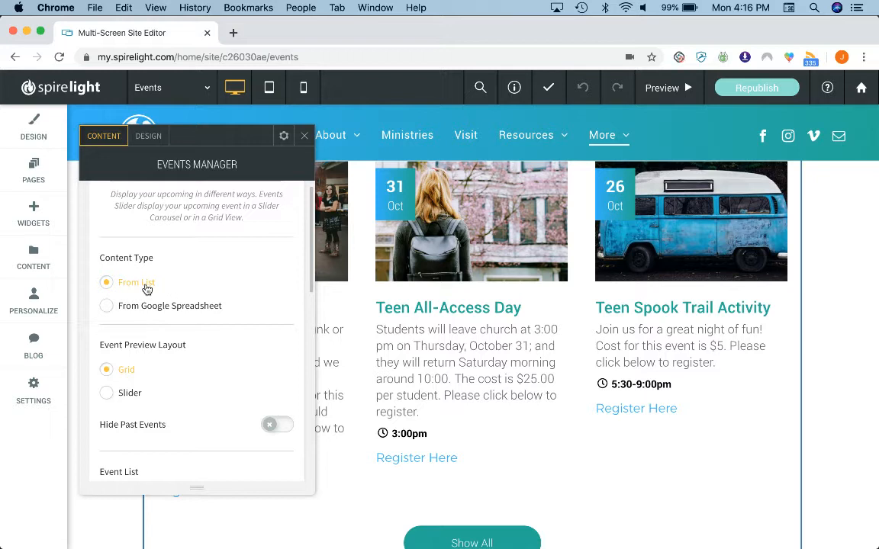
scroll(143, 292, down, 1)
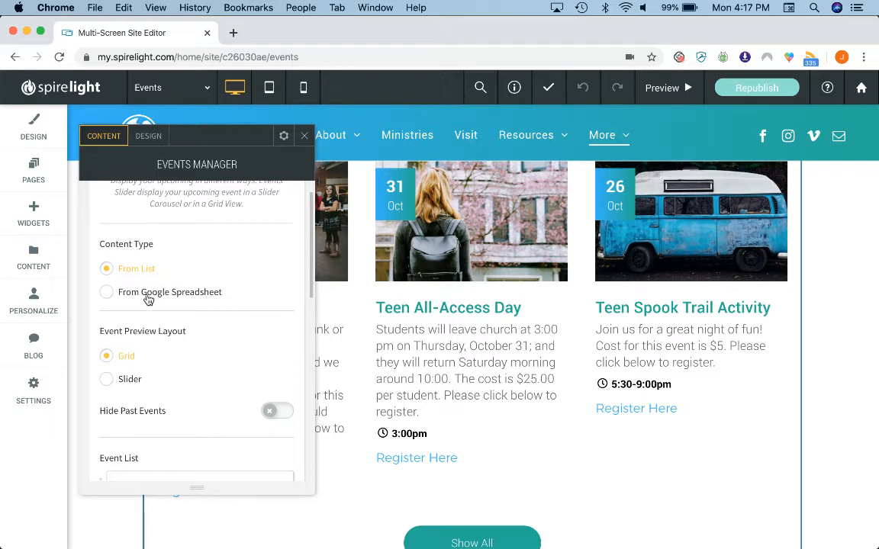
scroll(147, 300, down, 1)
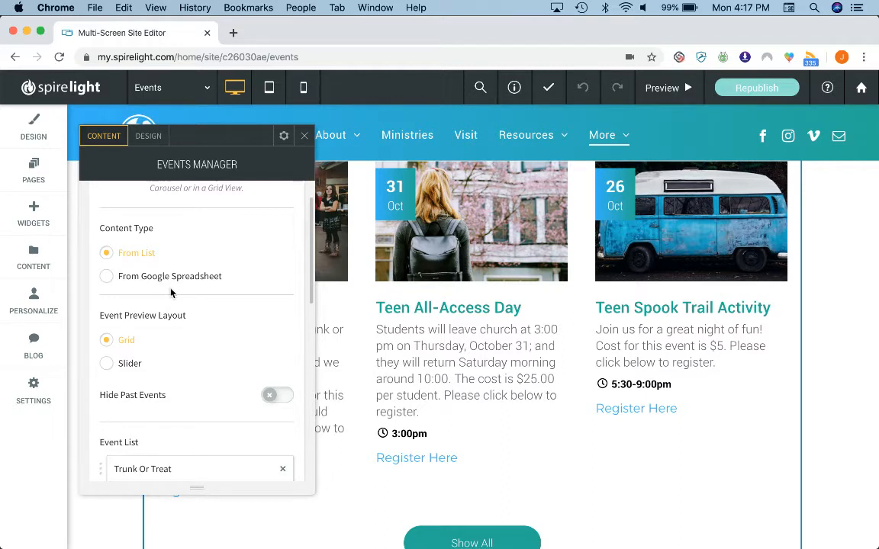
scroll(178, 283, down, 2)
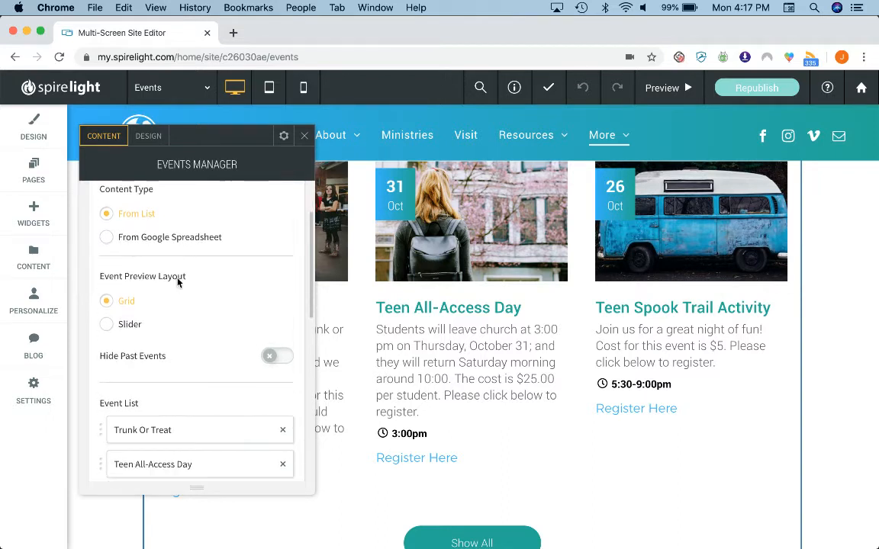
scroll(190, 299, down, 2)
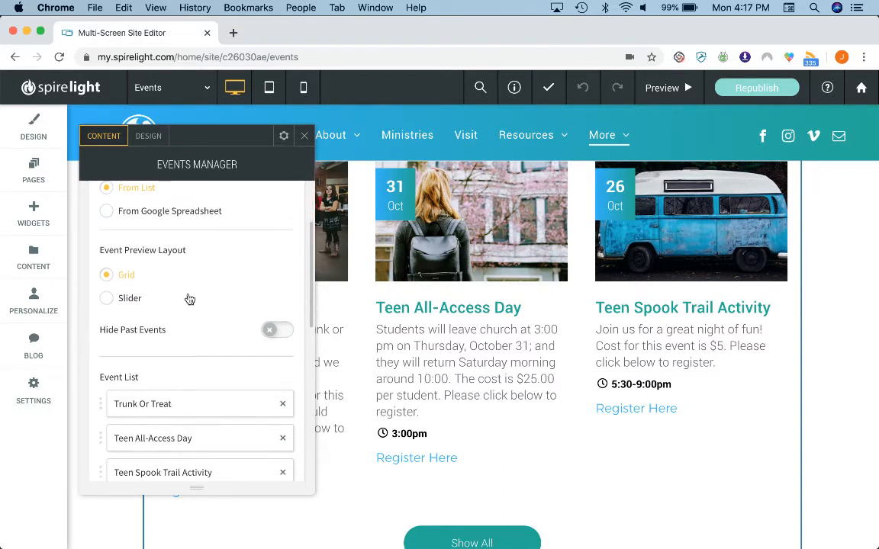
scroll(189, 298, down, 1)
scroll(189, 299, down, 1)
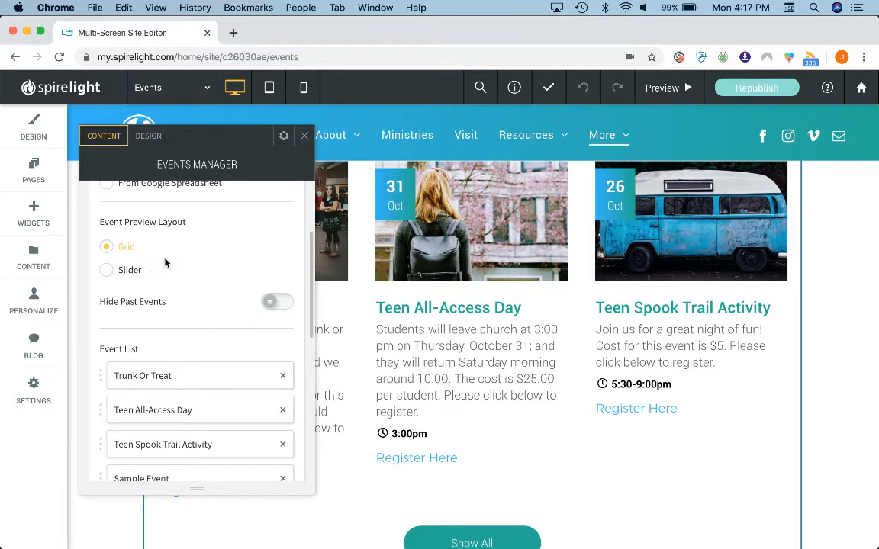
Examine the grid of event cards on the page, from the event images down to the Show All button
scroll(394, 336, down, 2)
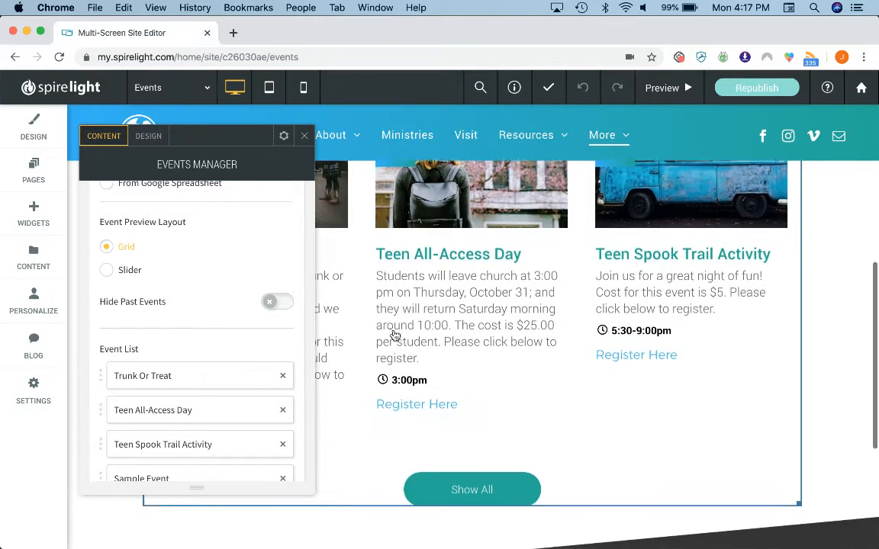
scroll(392, 338, up, 2)
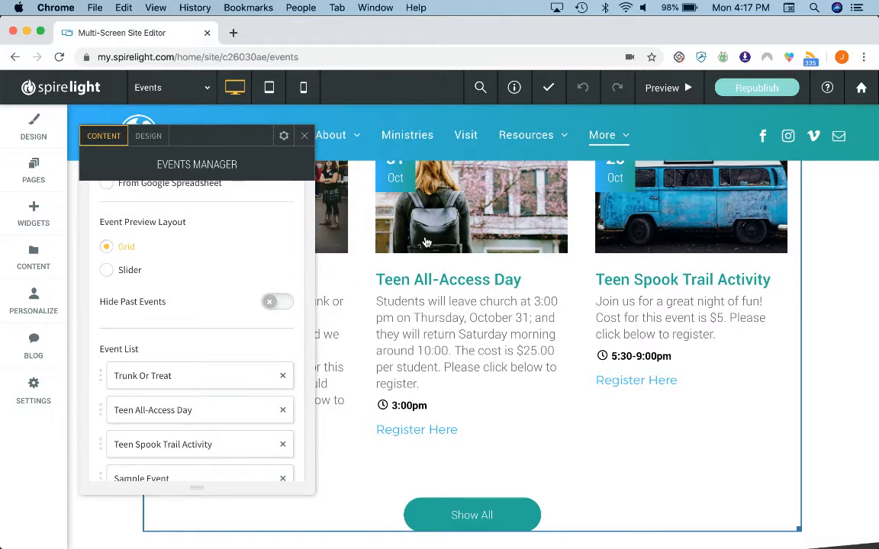
scroll(430, 248, up, 2)
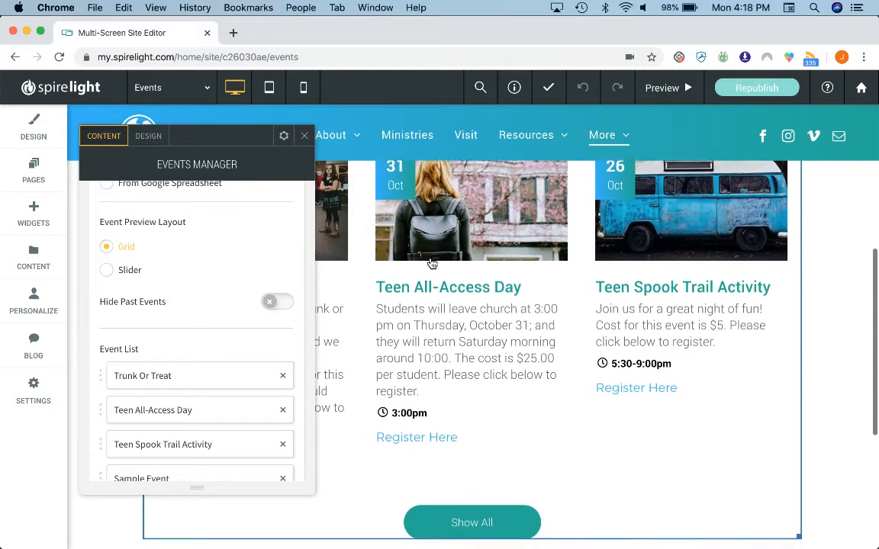
scroll(432, 263, up, 4)
scroll(458, 311, down, 2)
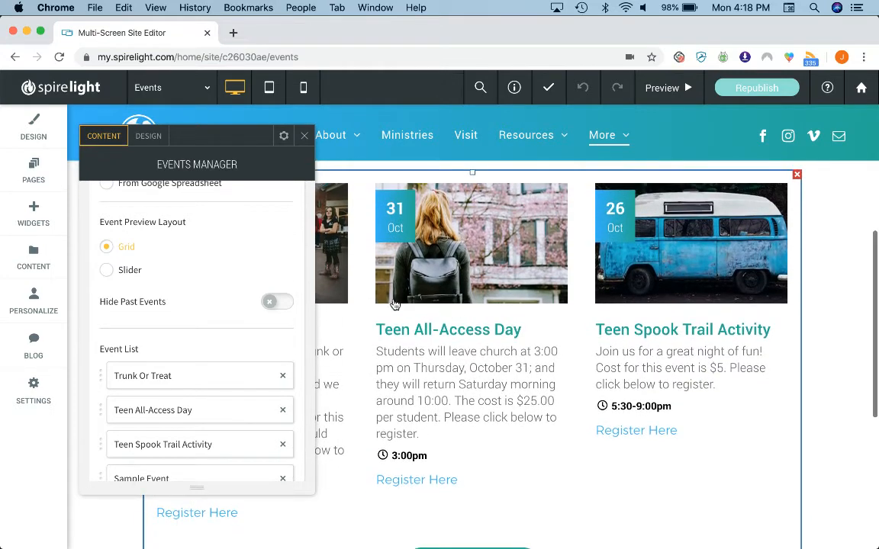
scroll(548, 251, down, 3)
scroll(527, 252, down, 7)
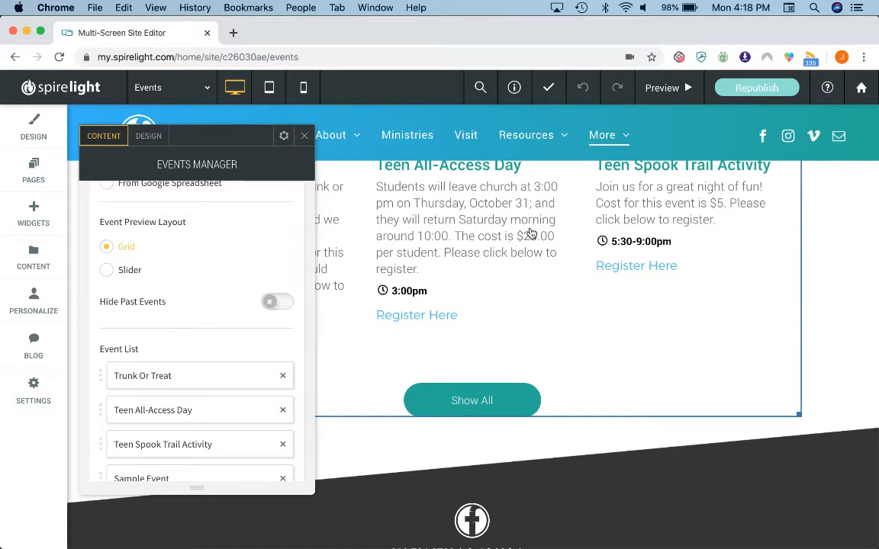
scroll(530, 234, down, 5)
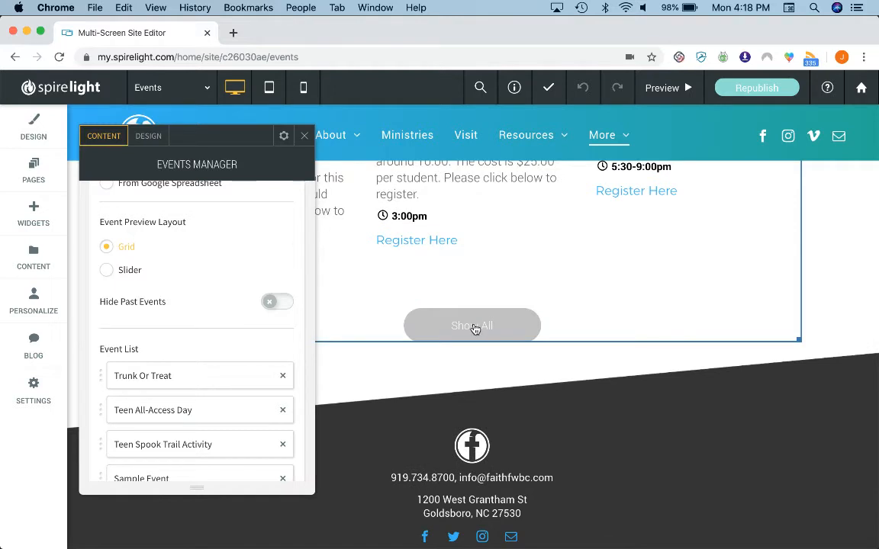
scroll(476, 263, down, 1)
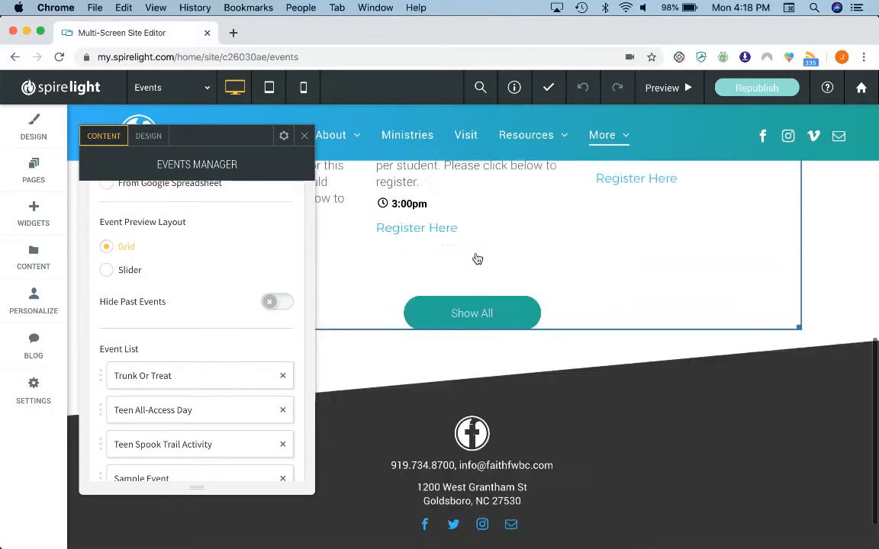
scroll(476, 263, up, 5)
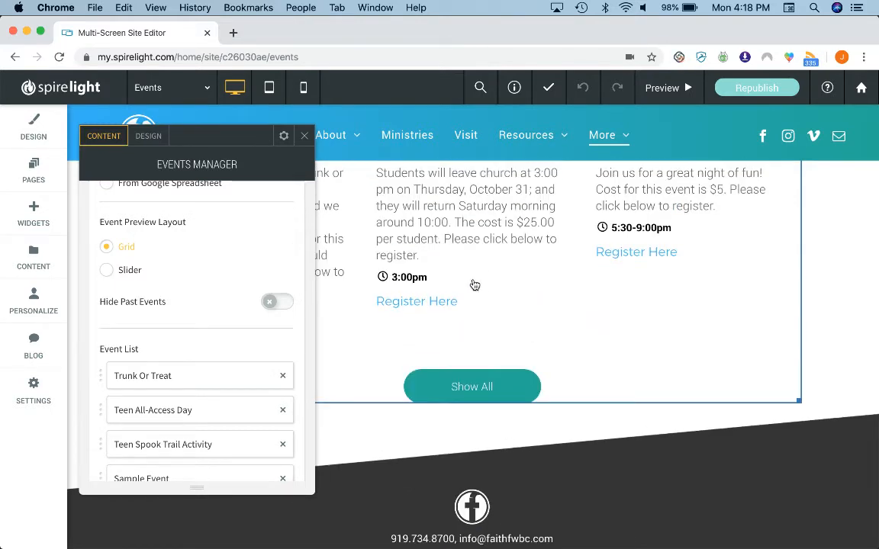
Switch the event preview layout to Slider
scroll(233, 252, up, 2)
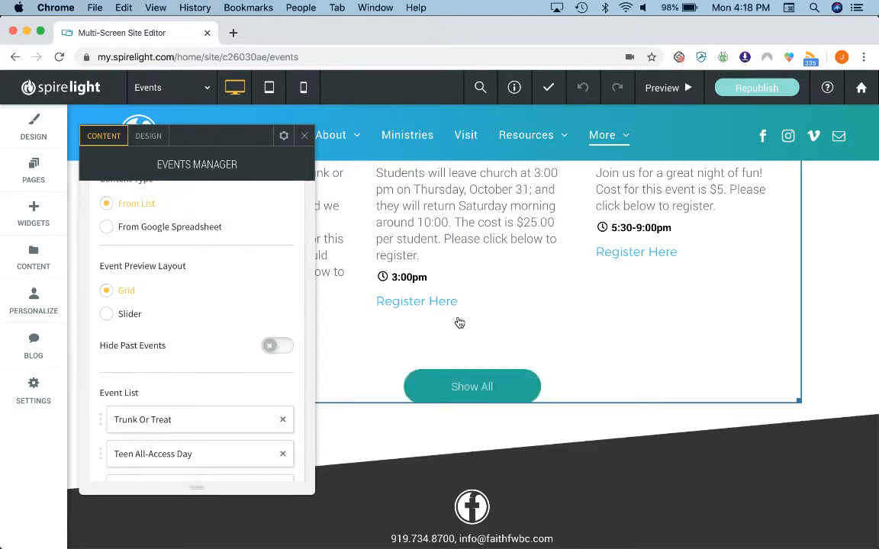
scroll(183, 284, down, 1)
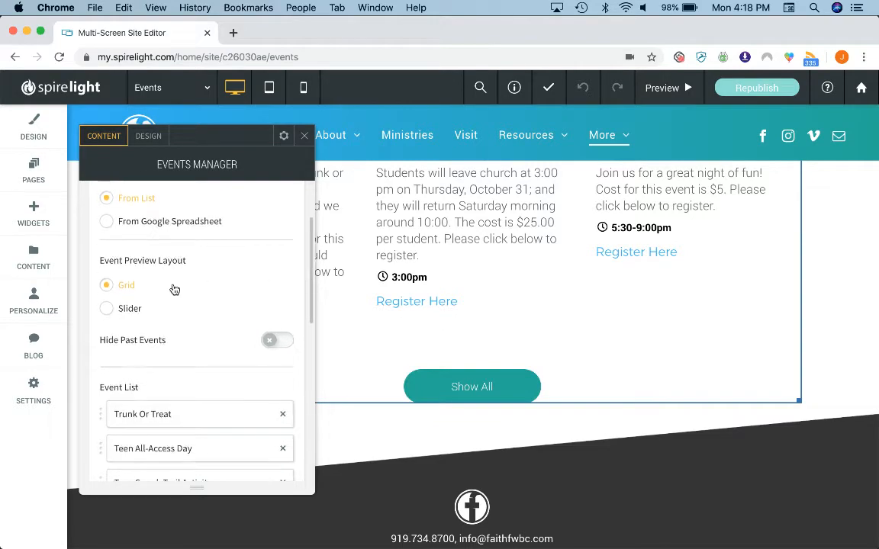
click(107, 310)
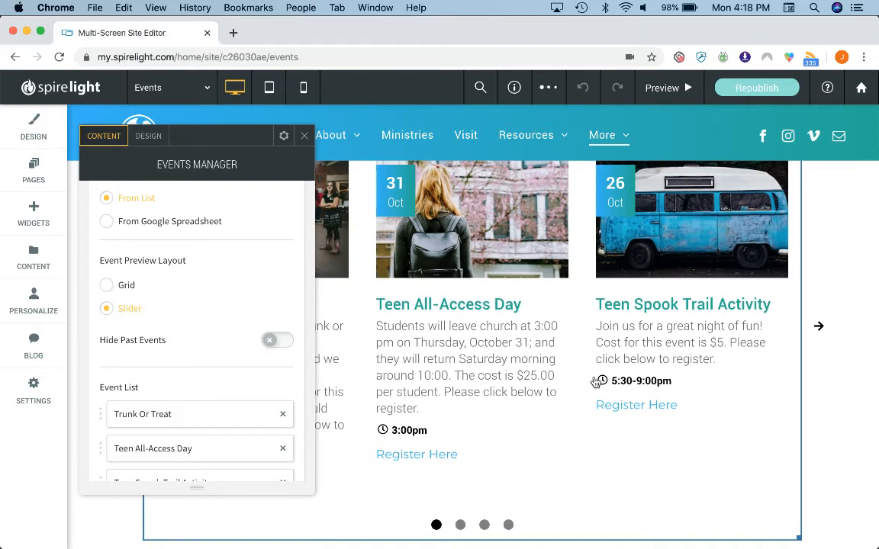
Try out the slider's arrows and page dots to move forward and back through the events
click(818, 328)
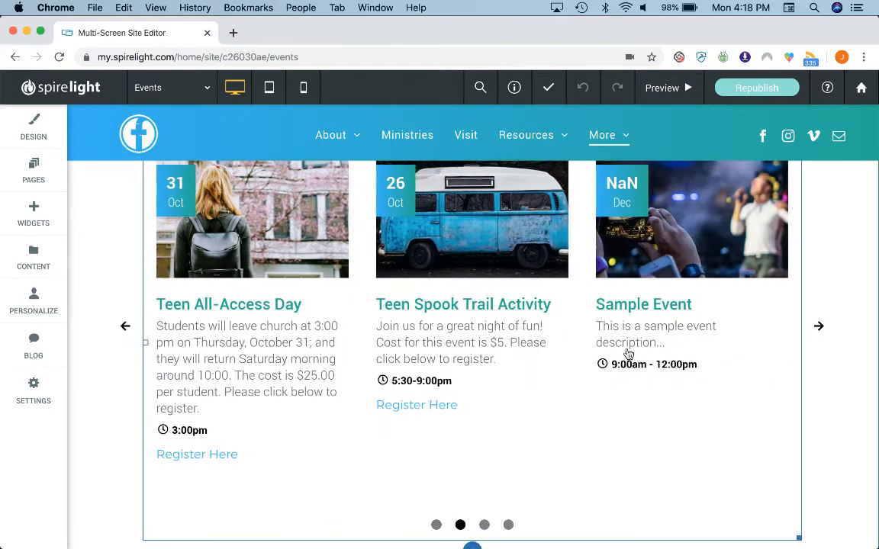
click(127, 327)
scroll(378, 342, down, 2)
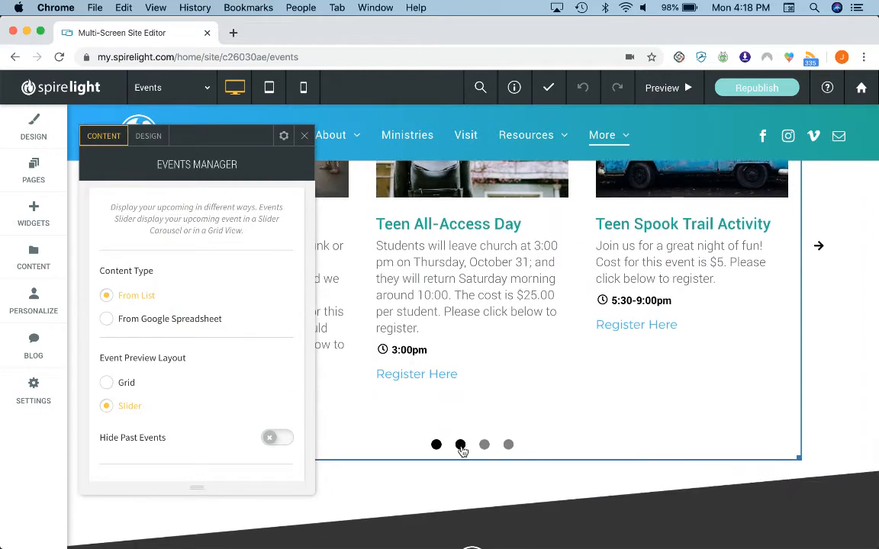
click(460, 445)
click(436, 446)
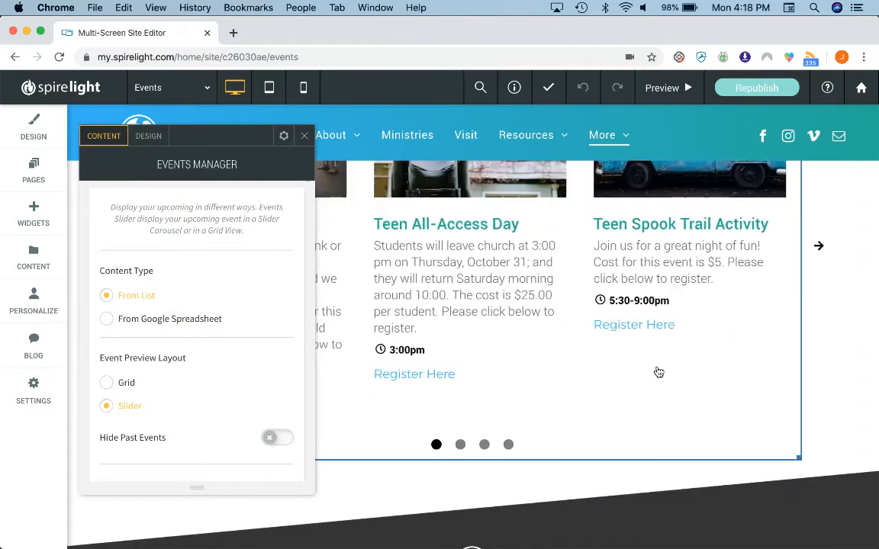
scroll(558, 346, up, 3)
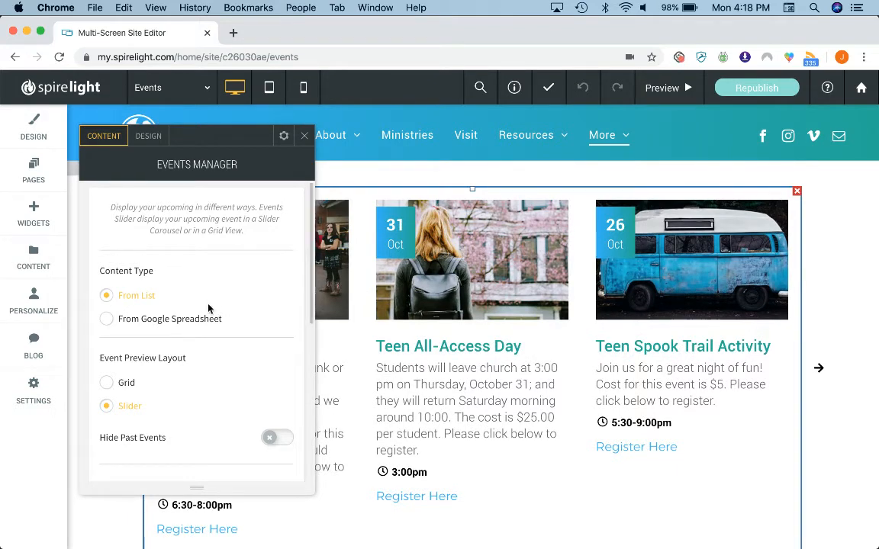
Set the event preview layout back to Grid and view the grid down to its Show All button
scroll(209, 307, down, 2)
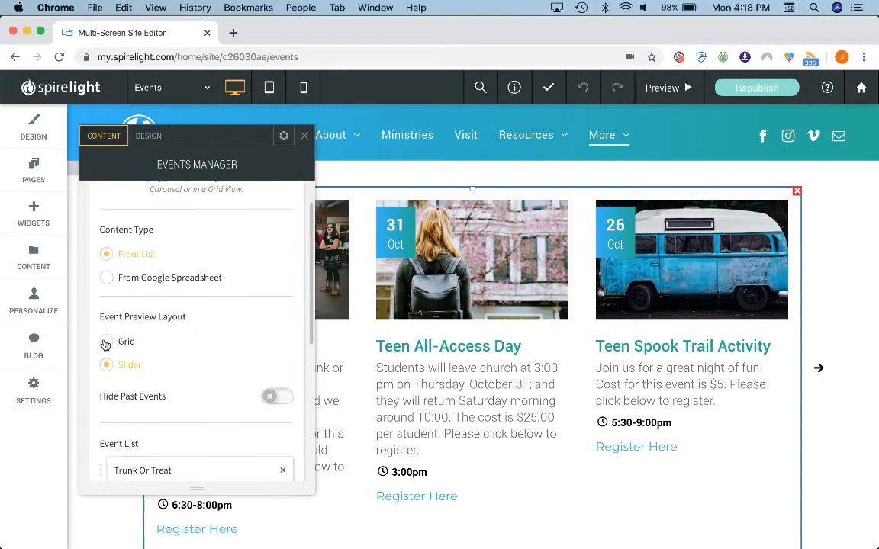
click(107, 342)
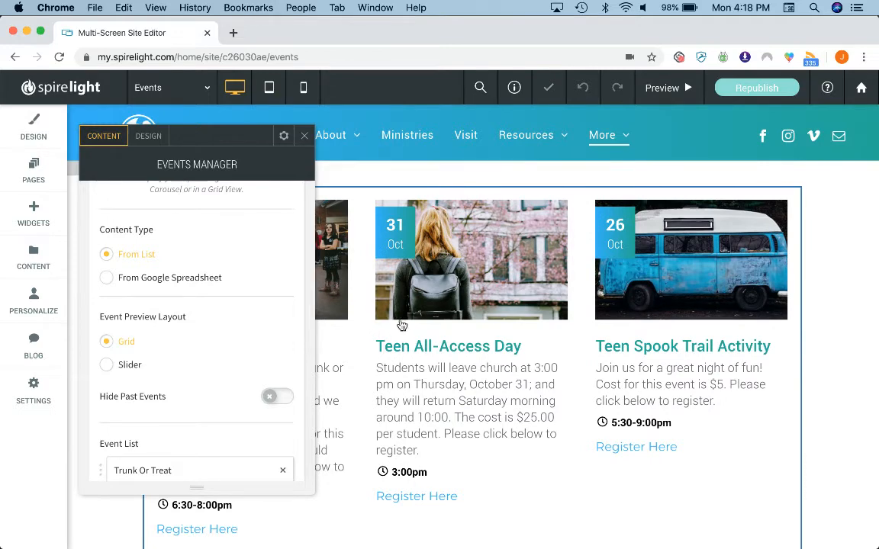
scroll(402, 324, down, 3)
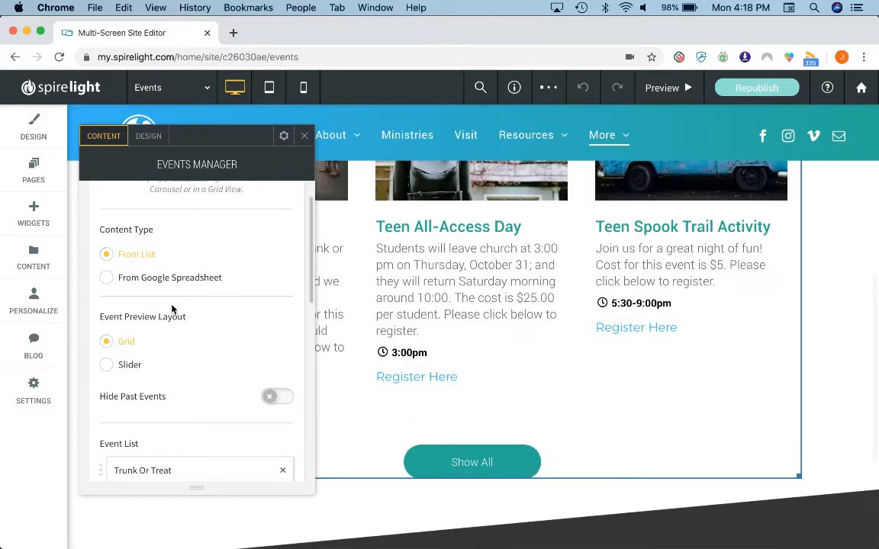
Bring up the Hide Past Events and event list settings and move the Events Manager dialog toward the middle of the page
scroll(172, 308, down, 2)
scroll(173, 309, down, 3)
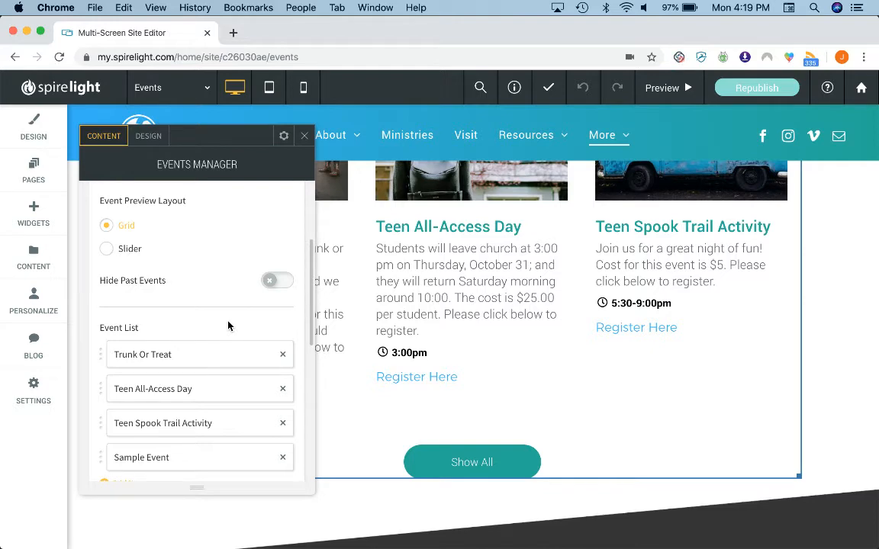
scroll(505, 285, up, 5)
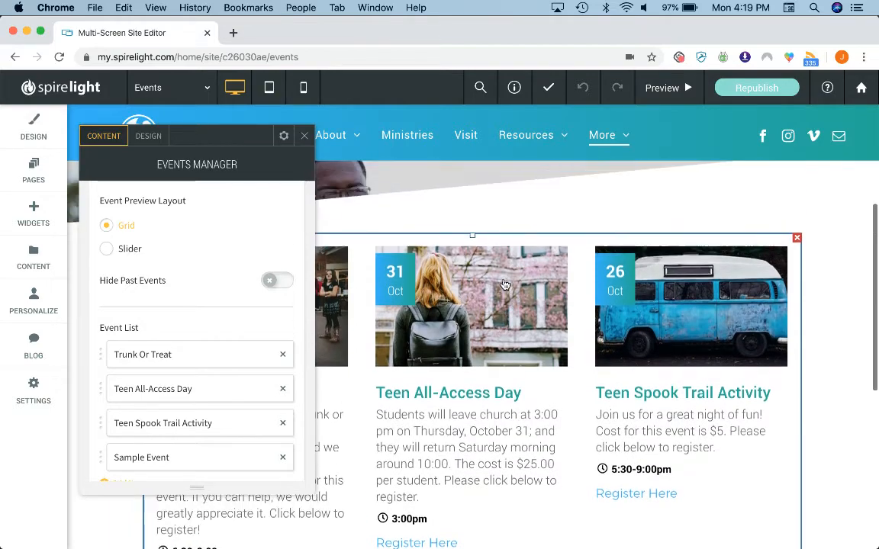
drag(242, 141, 216, 245)
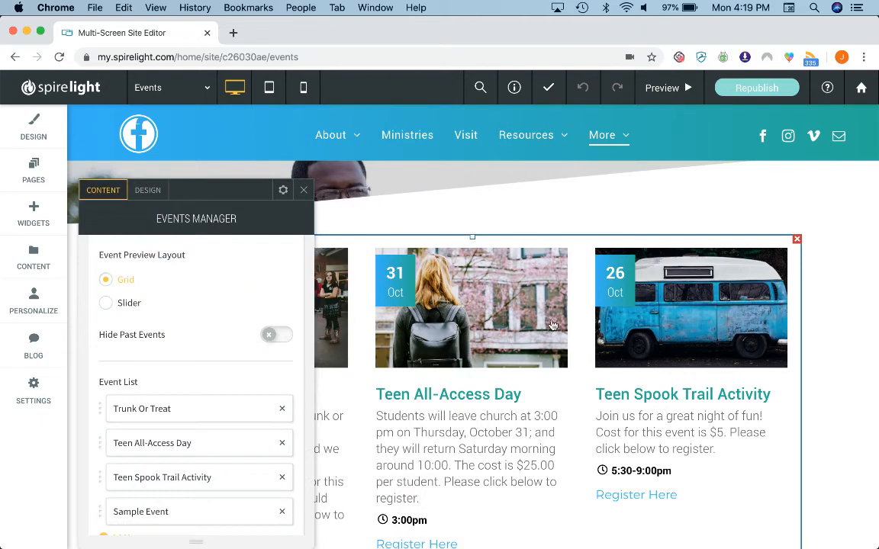
drag(243, 190, 379, 132)
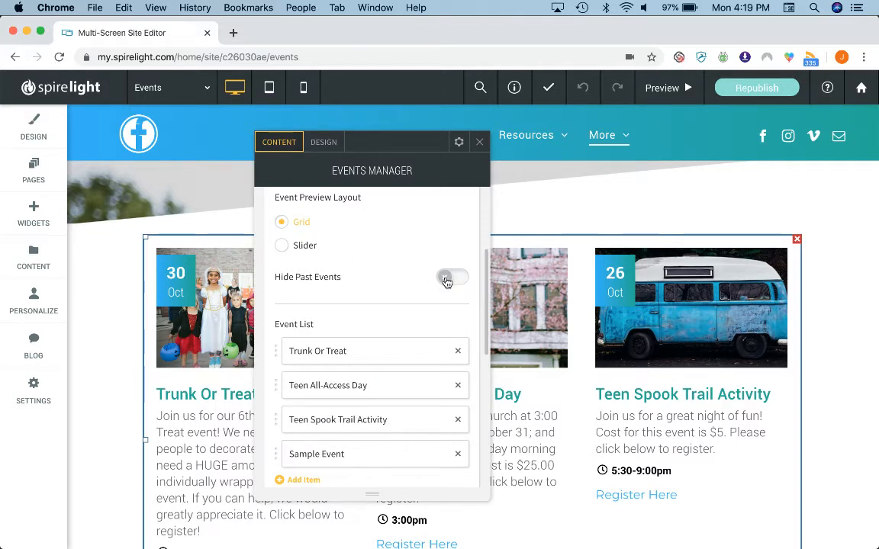
Try the Hide Past Events option by turning it on and off again
click(446, 280)
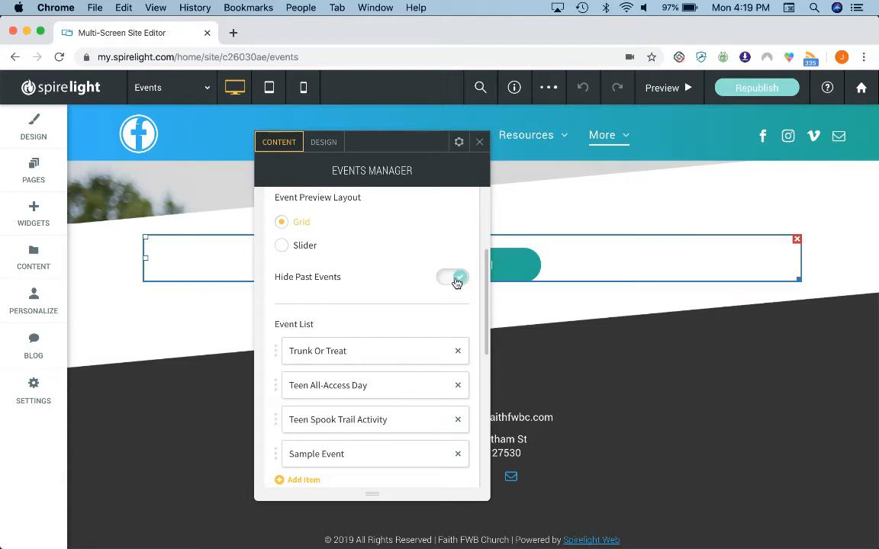
click(456, 280)
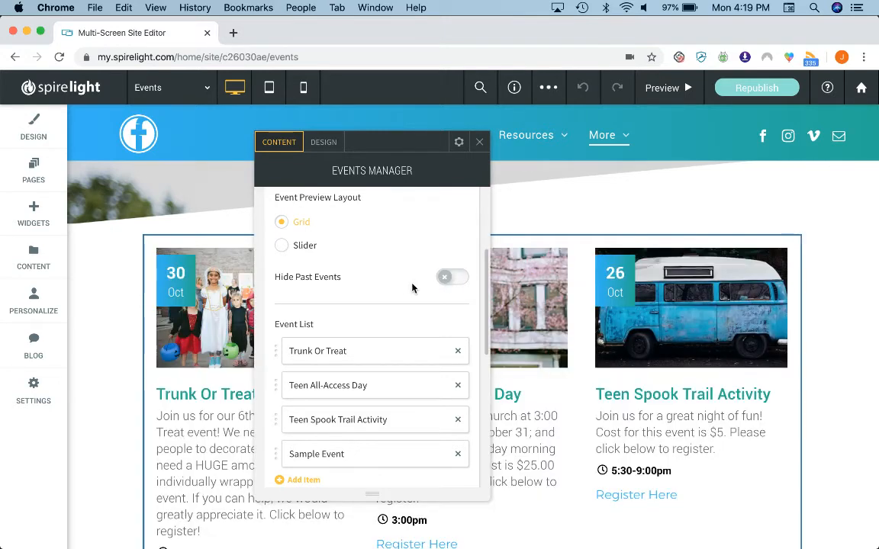
Remove the Sample Event and Trunk Or Treat entries from the event list
scroll(416, 288, down, 2)
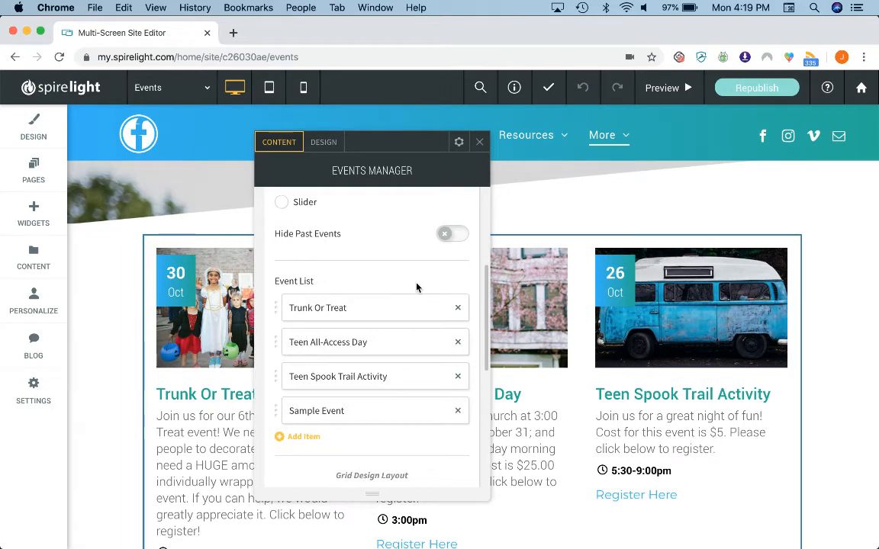
scroll(416, 288, down, 1)
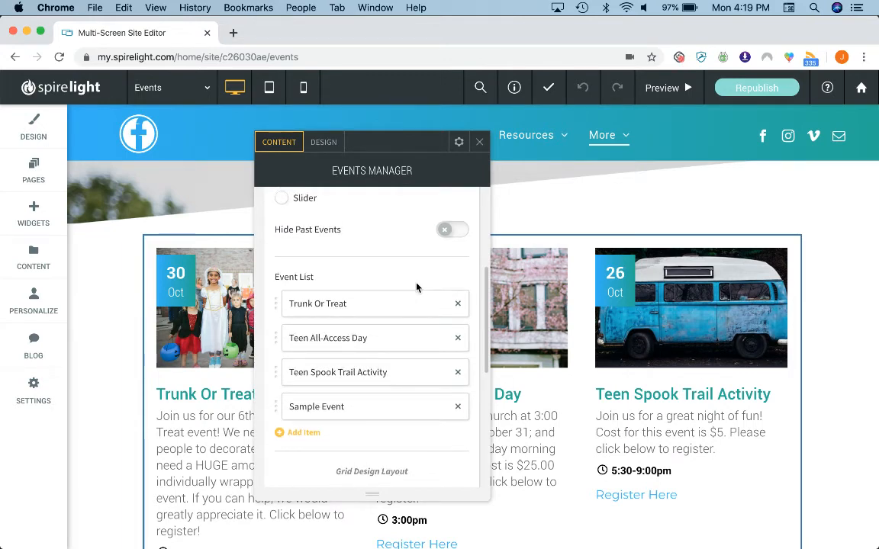
scroll(417, 287, down, 1)
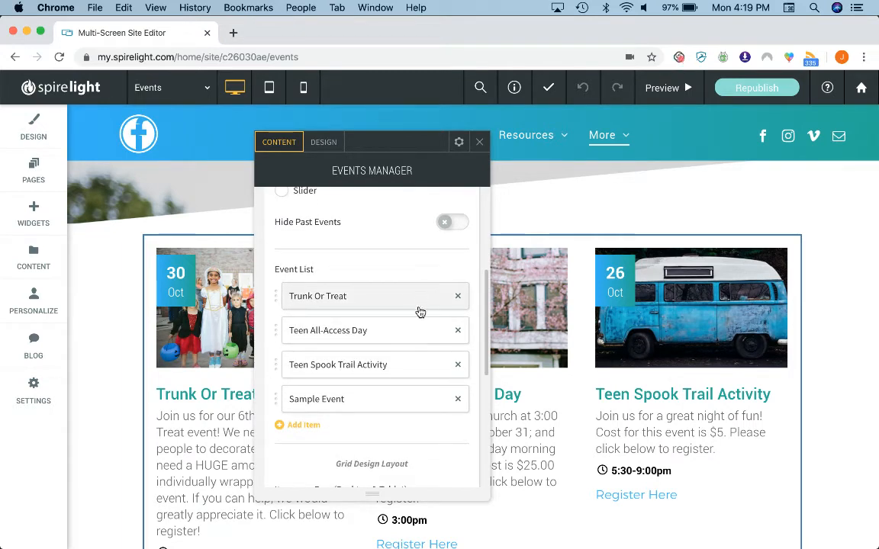
click(457, 400)
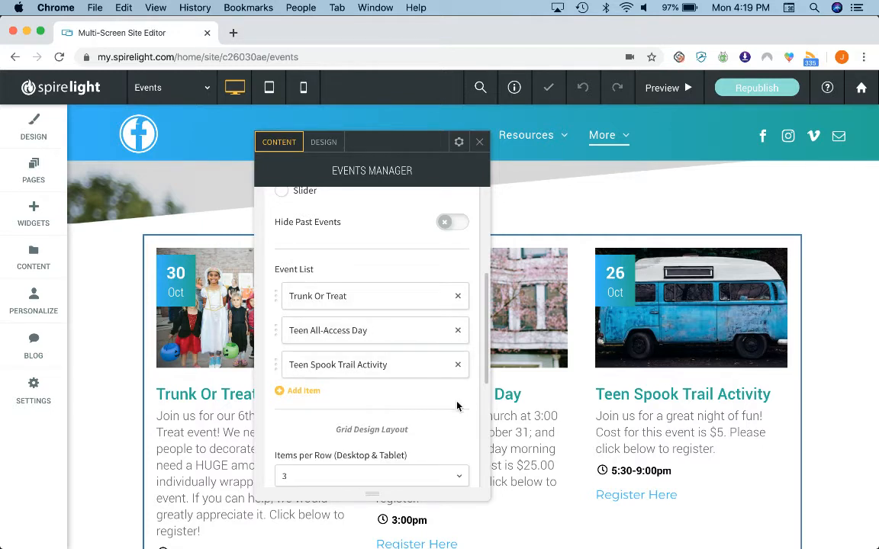
click(458, 297)
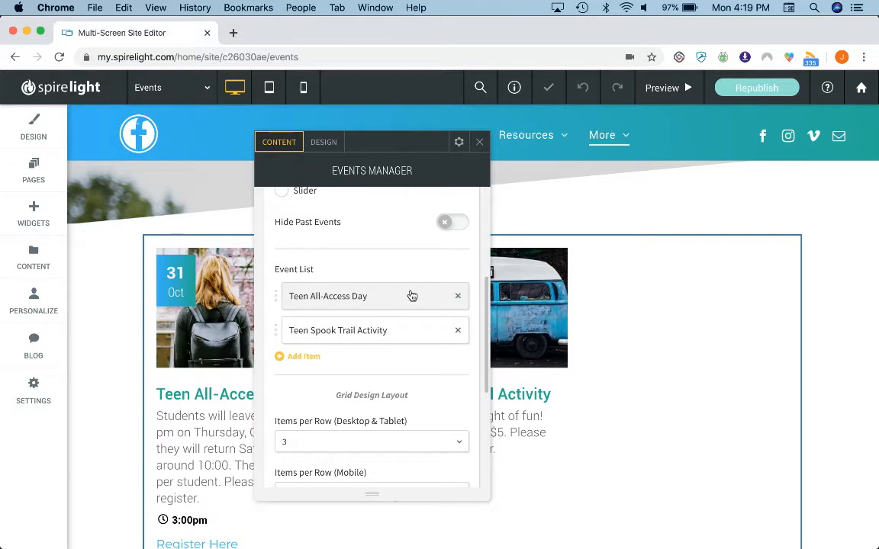
Add a new item to the end of the event list, below Teen Spook Trail Activity
scroll(412, 296, down, 1)
click(305, 350)
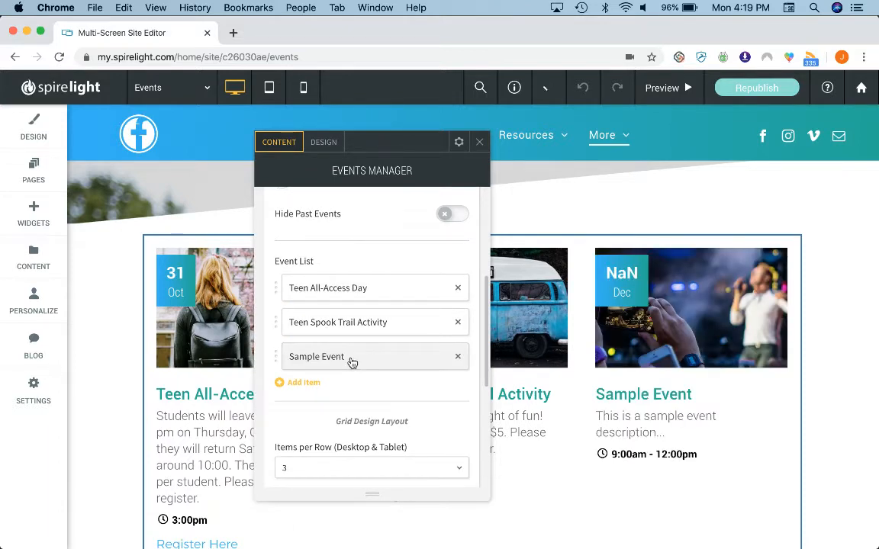
mouse_move(352, 363)
mouse_down()
mouse_move(349, 283)
mouse_move(349, 357)
mouse_up()
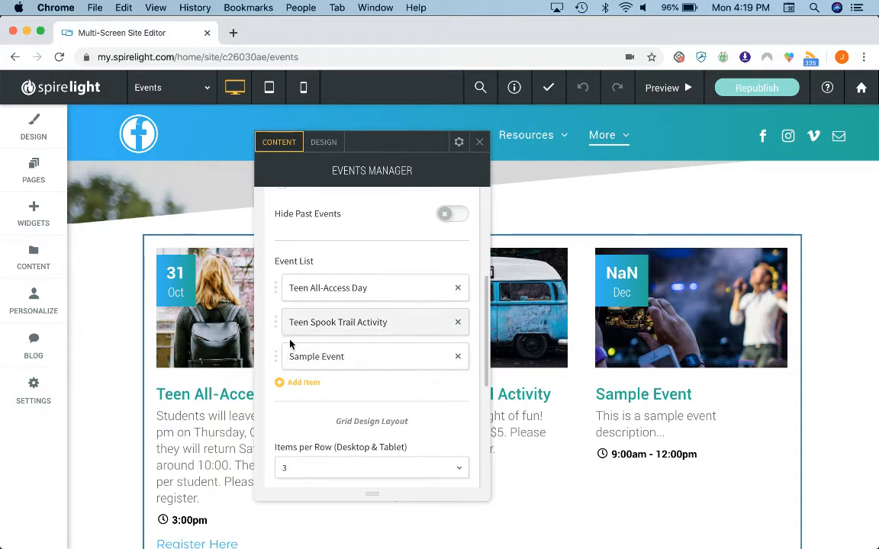
mouse_move(290, 353)
mouse_down()
mouse_move(290, 271)
mouse_move(300, 346)
mouse_up()
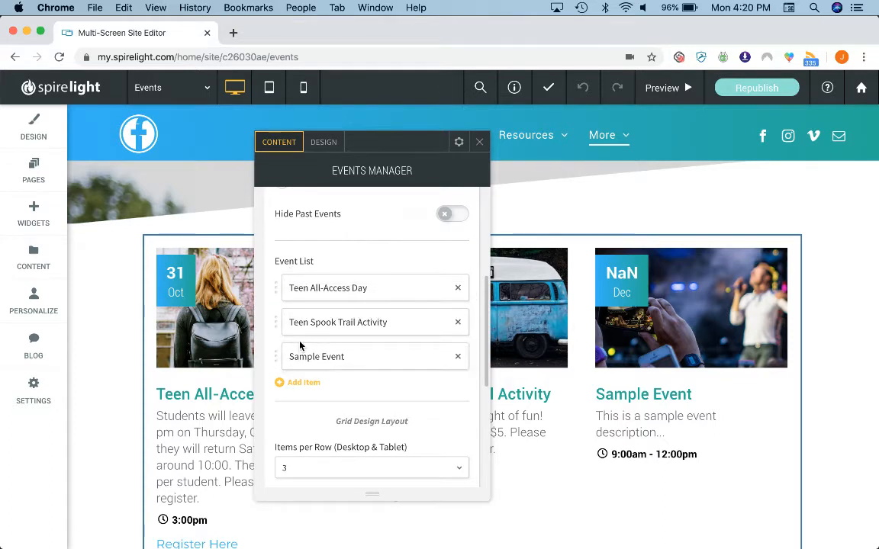
Examine the Grid Design Layout settings for items per row, items to show and view more button text
scroll(337, 329, down, 1)
scroll(342, 328, down, 2)
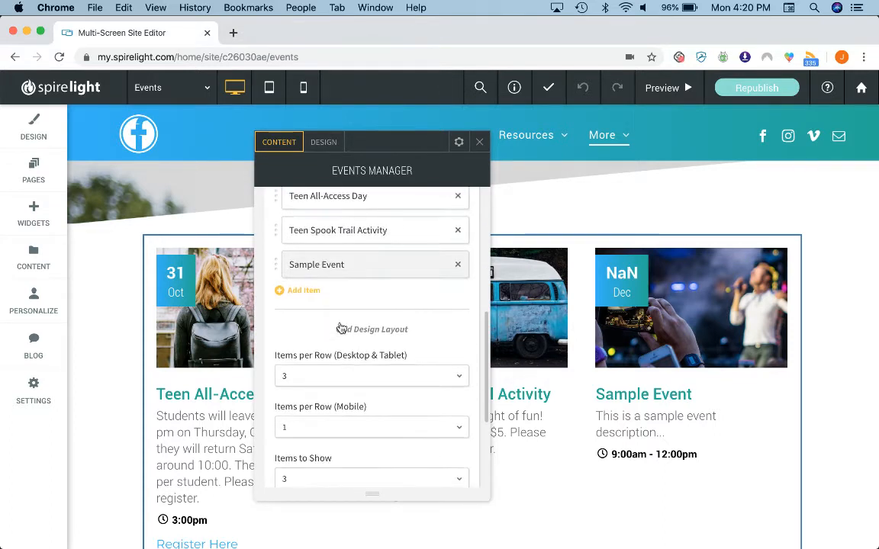
scroll(342, 328, up, 1)
scroll(342, 328, down, 2)
scroll(340, 327, up, 2)
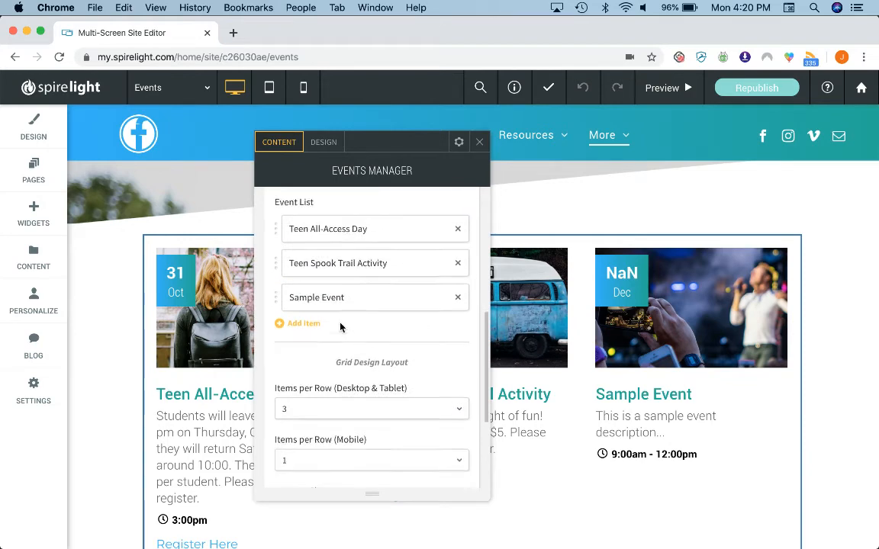
scroll(350, 309, down, 1)
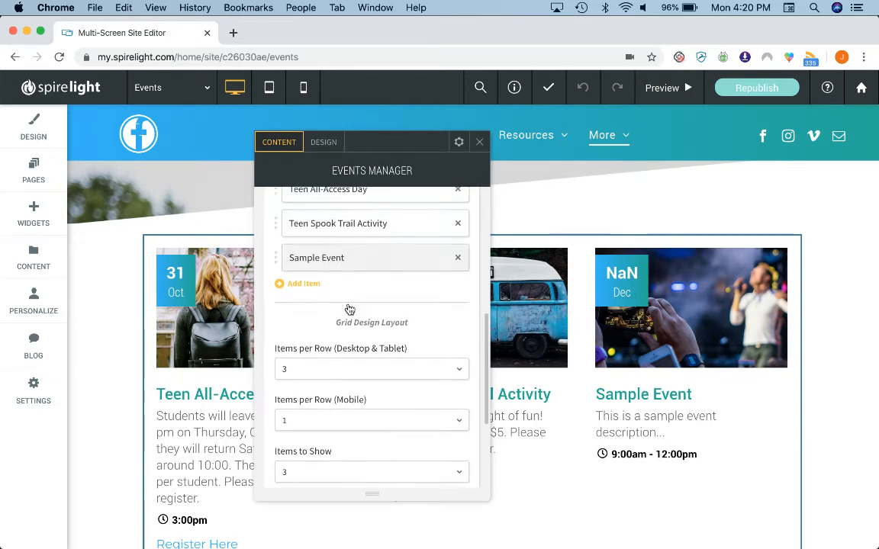
scroll(350, 309, down, 4)
scroll(350, 309, up, 3)
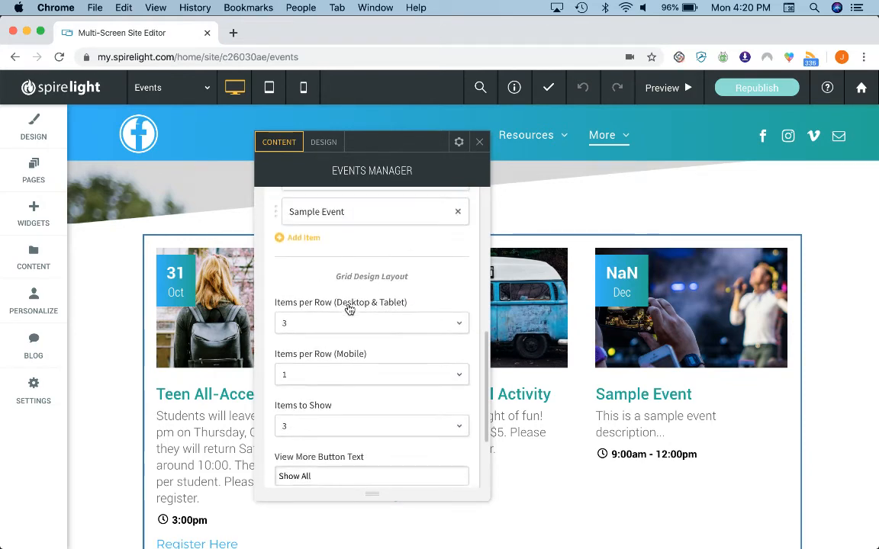
scroll(330, 343, down, 1)
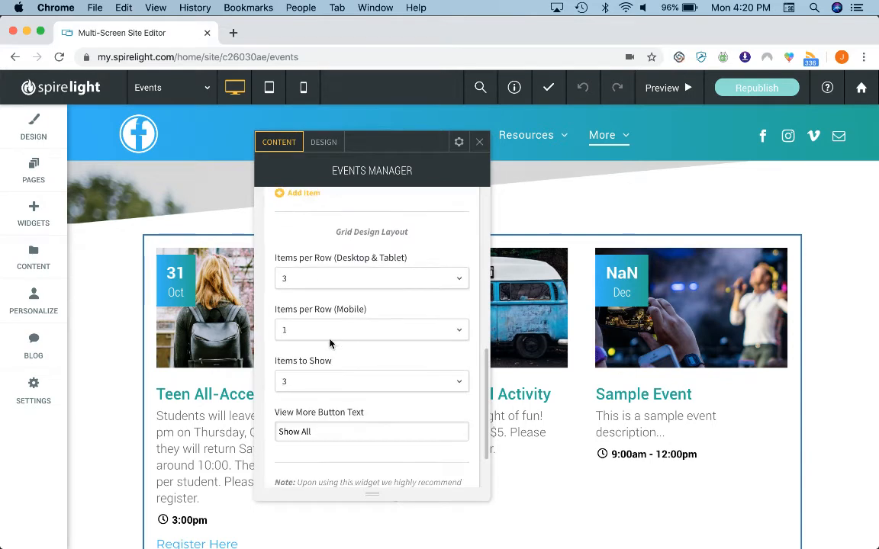
scroll(393, 312, down, 1)
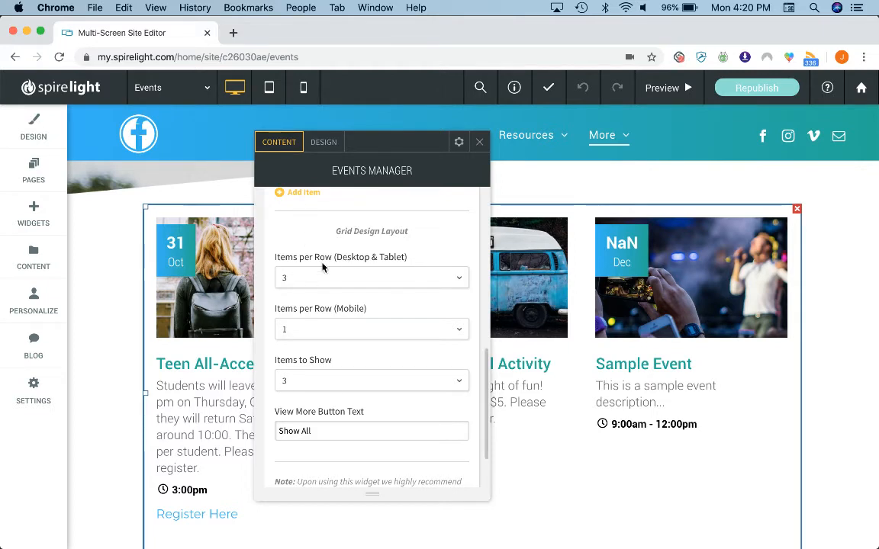
Try 4 items per row for desktop and tablet, and return the setting to 3
click(458, 278)
click(367, 376)
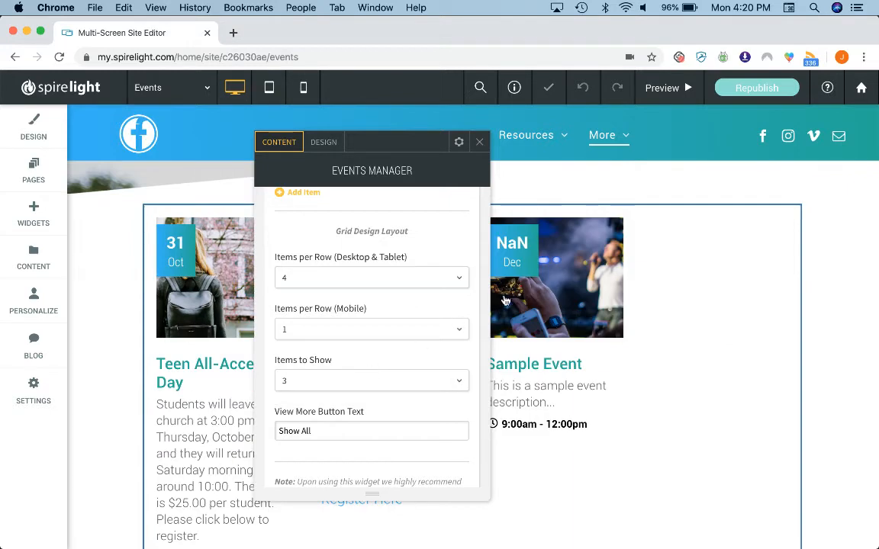
click(423, 280)
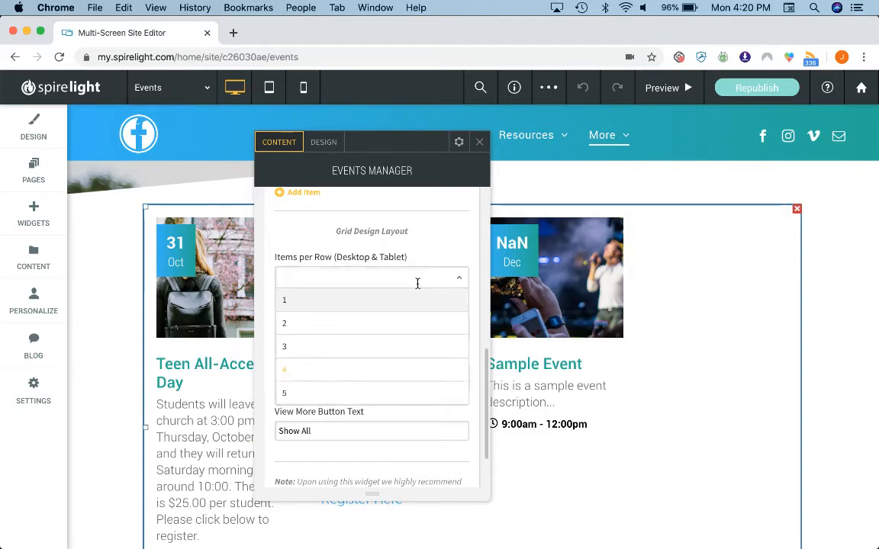
click(370, 347)
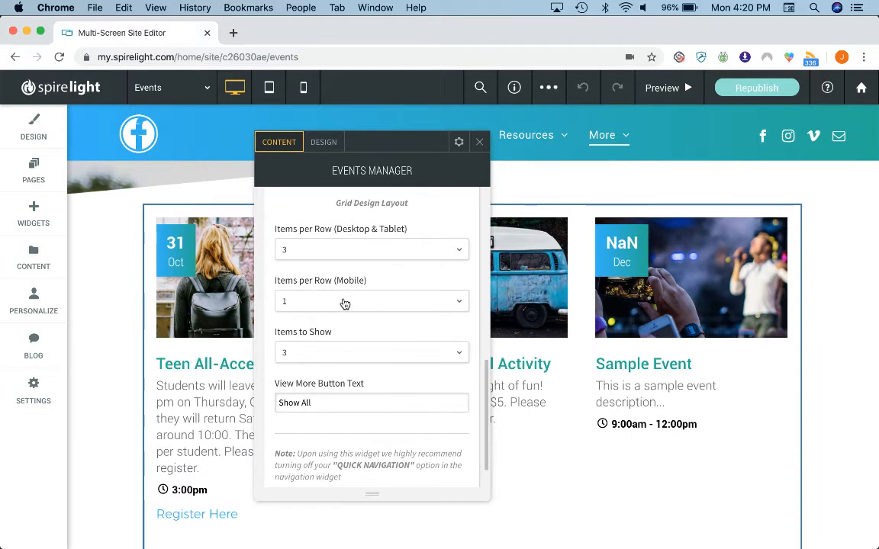
Browse the Items to Show choices, pick 3, and check the view more button beneath the event grid
scroll(346, 304, down, 1)
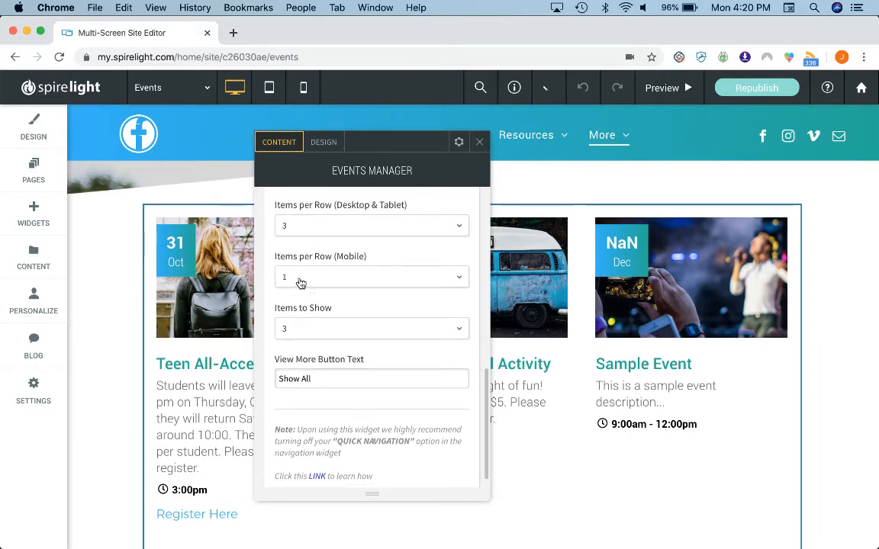
scroll(372, 290, down, 1)
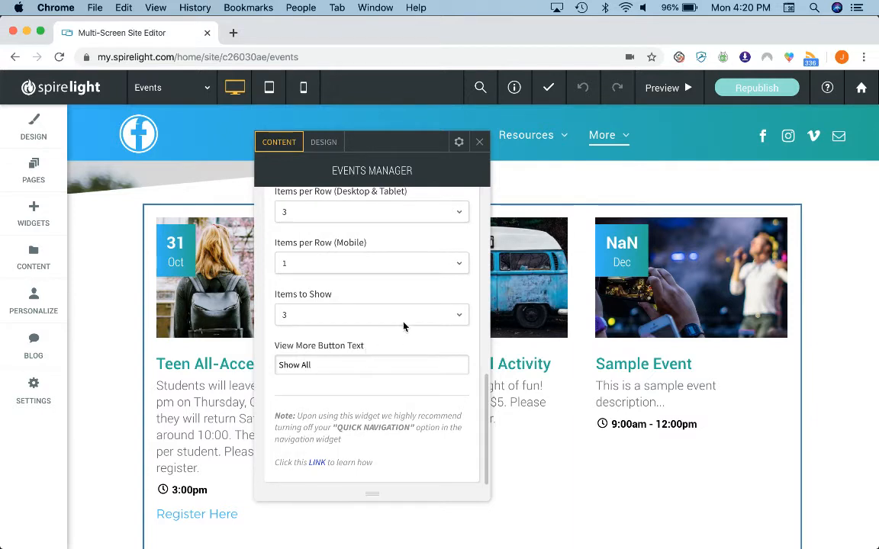
click(384, 315)
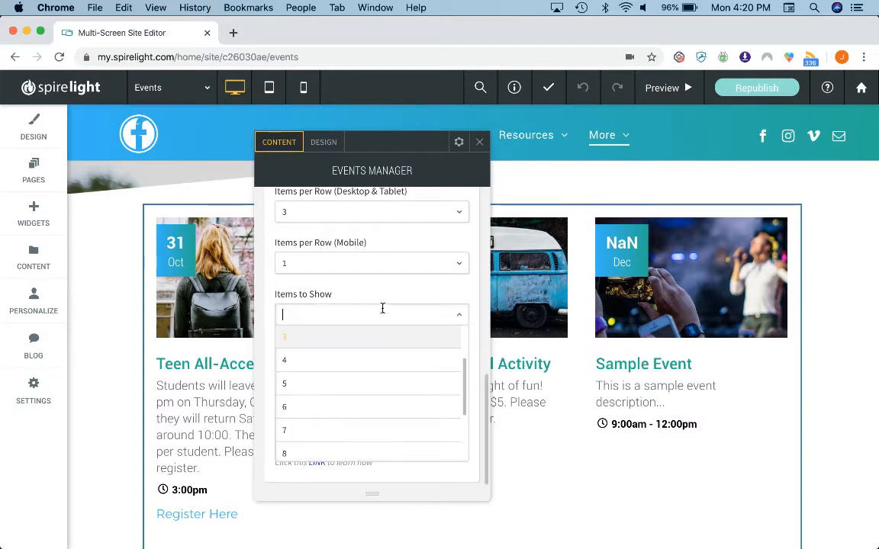
scroll(379, 337, down, 2)
scroll(380, 337, up, 5)
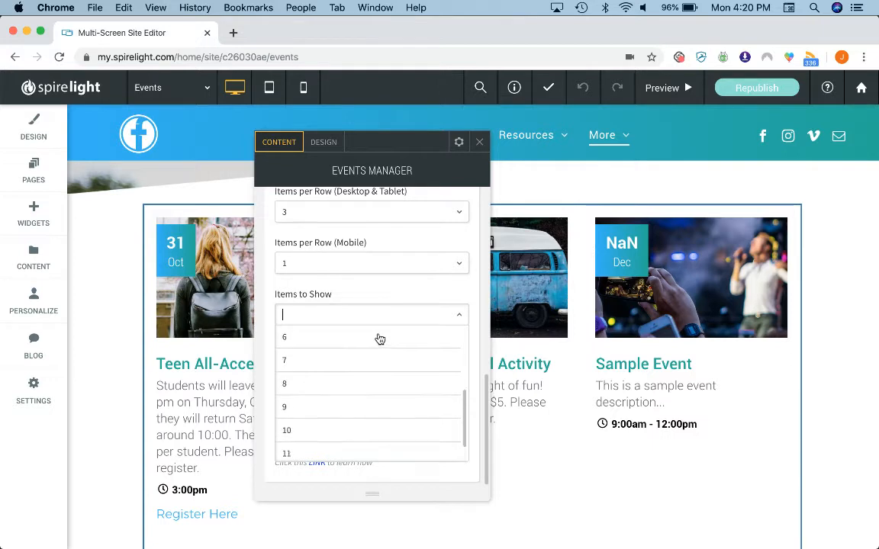
scroll(364, 358, up, 1)
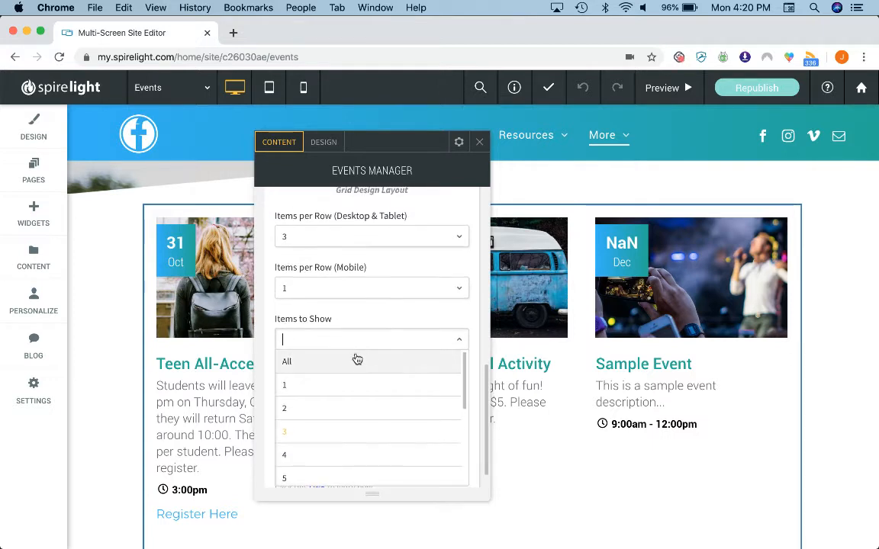
scroll(382, 319, down, 1)
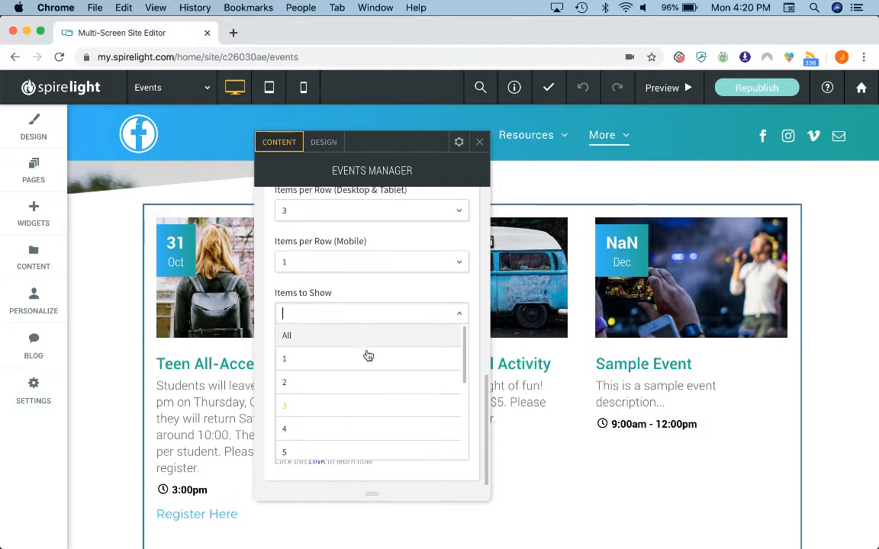
click(364, 405)
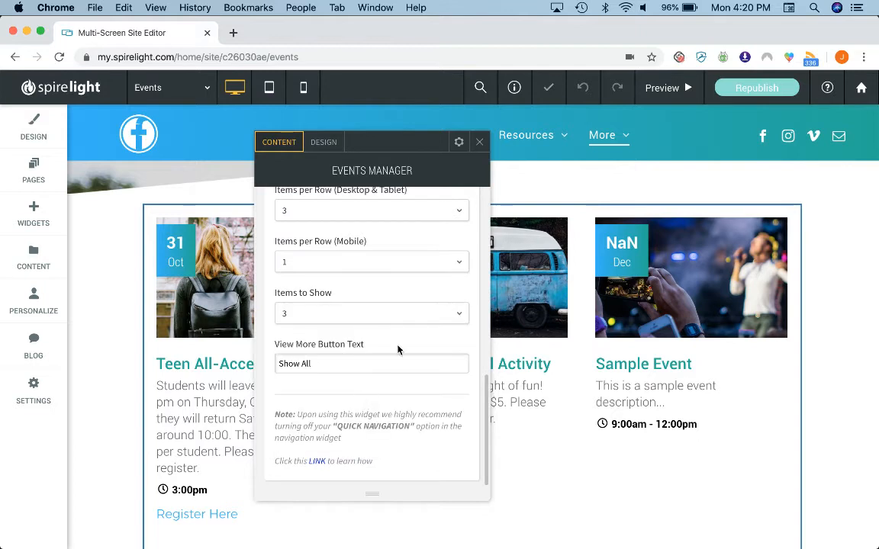
scroll(580, 298, down, 4)
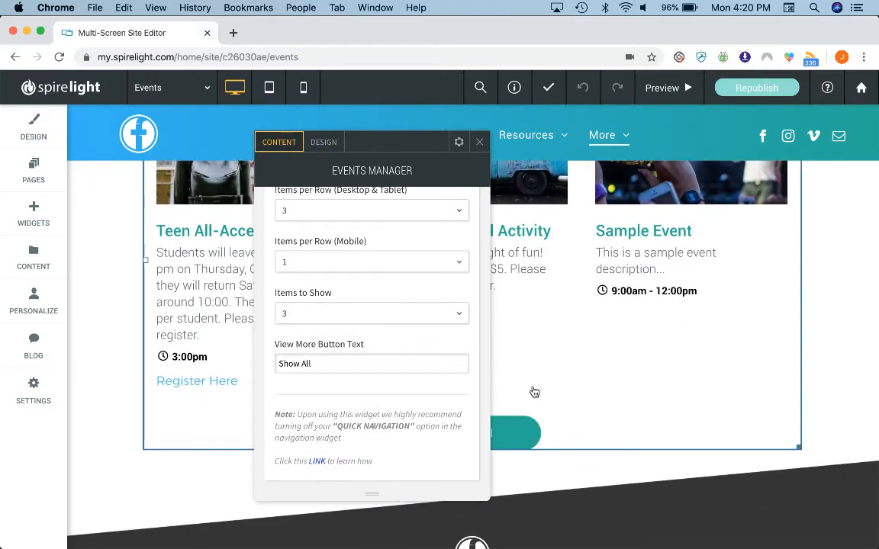
scroll(533, 393, up, 1)
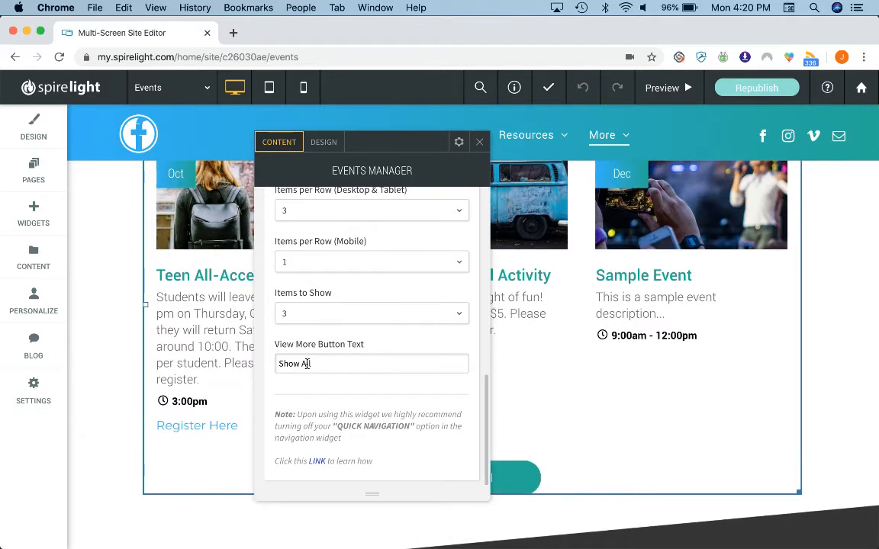
Open the Sample Event entry's details from the event list and move the Events Manager dialog toward the middle of the page
scroll(369, 344, up, 3)
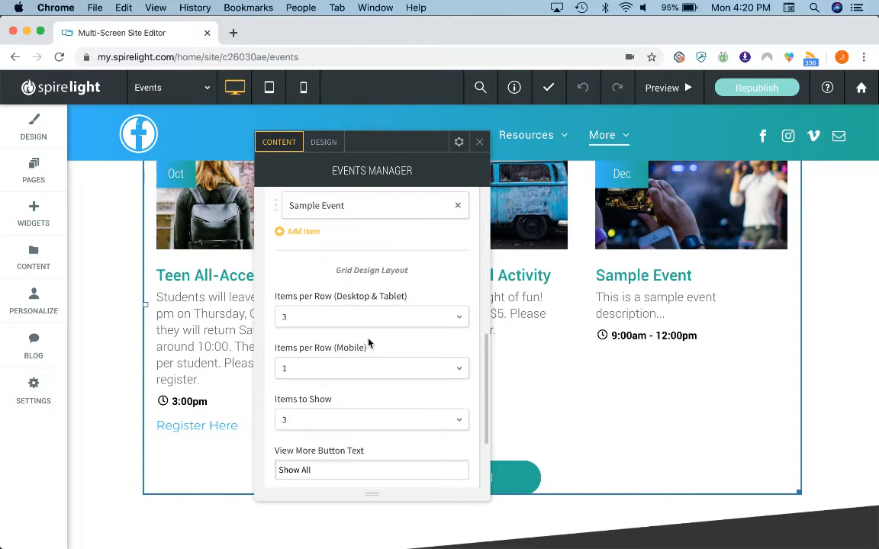
scroll(369, 344, up, 4)
click(365, 350)
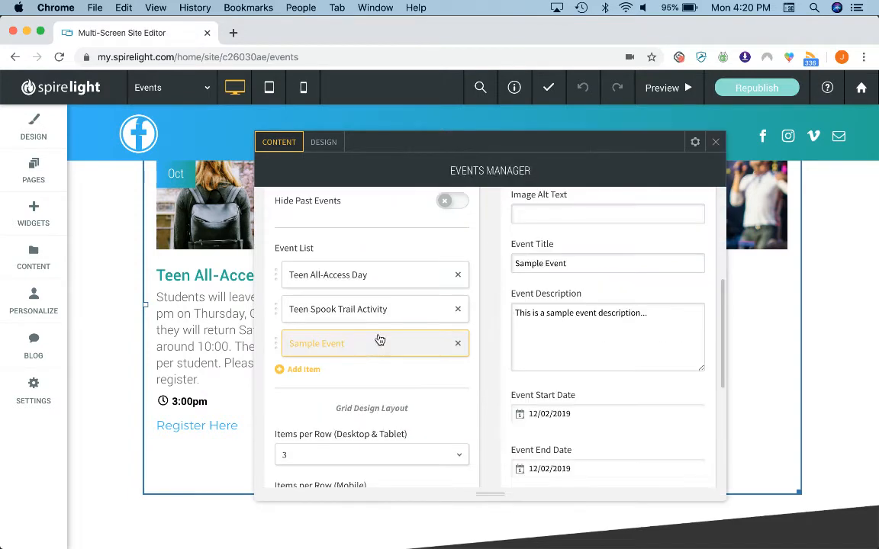
drag(451, 148, 383, 144)
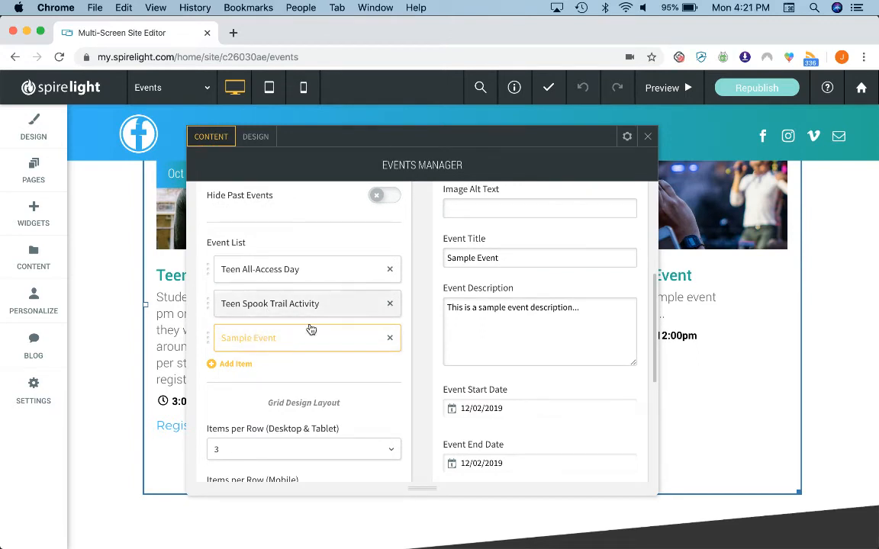
Replace the Sample Event's image with the free candy cane and pine cone photo found by searching for "christmas"
scroll(544, 319, up, 4)
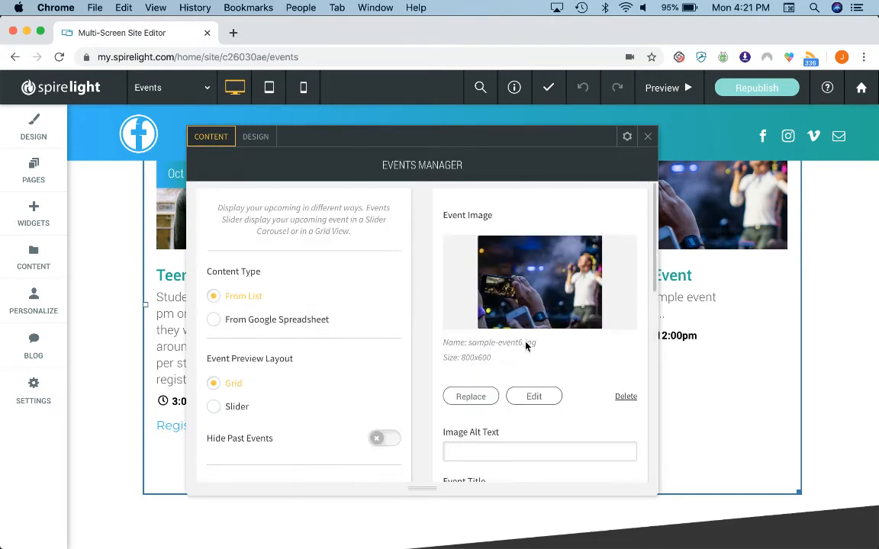
scroll(503, 358, down, 2)
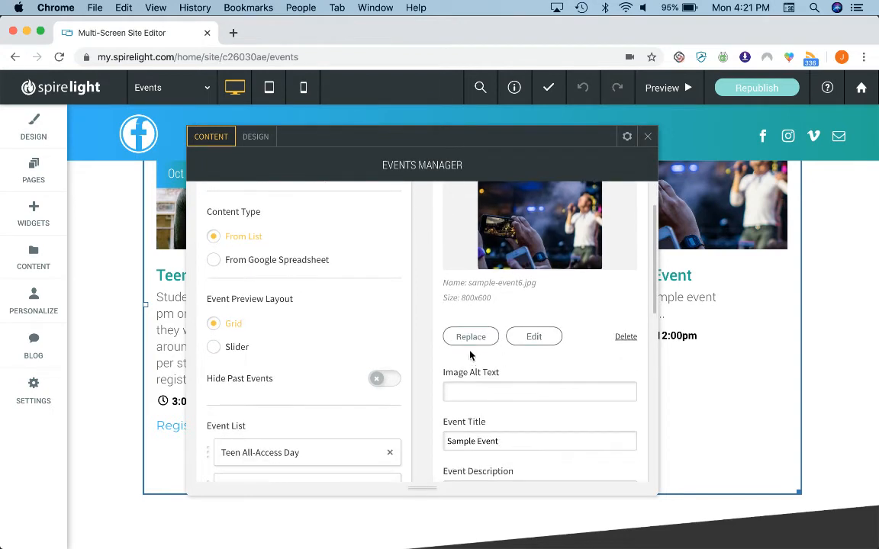
click(471, 340)
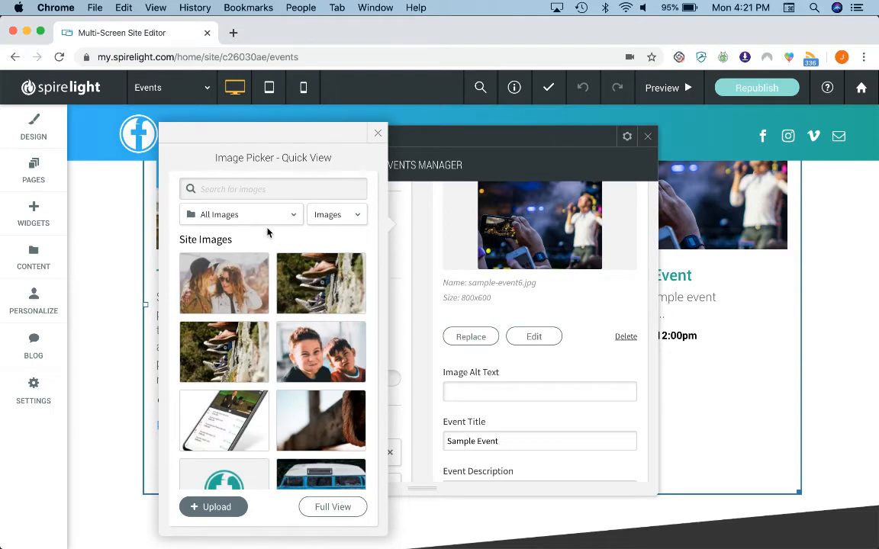
click(263, 190)
text(christmas)
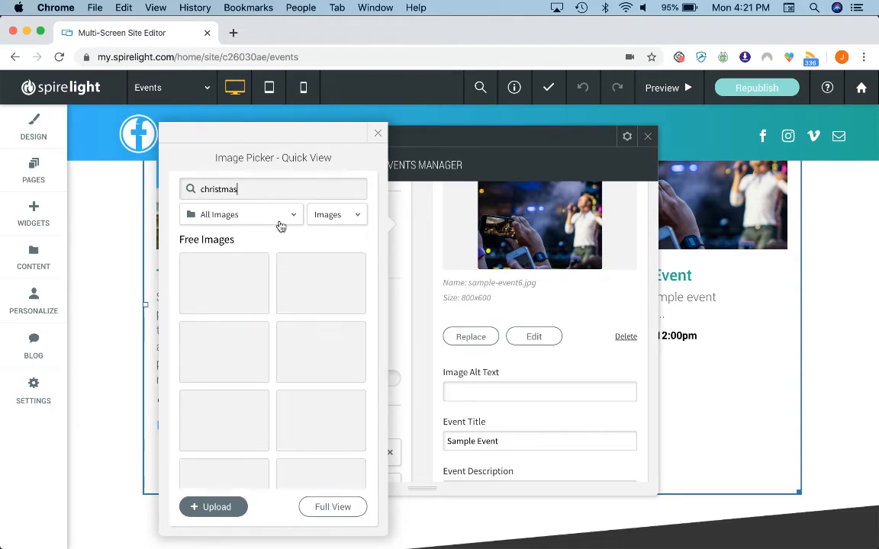
scroll(321, 309, down, 4)
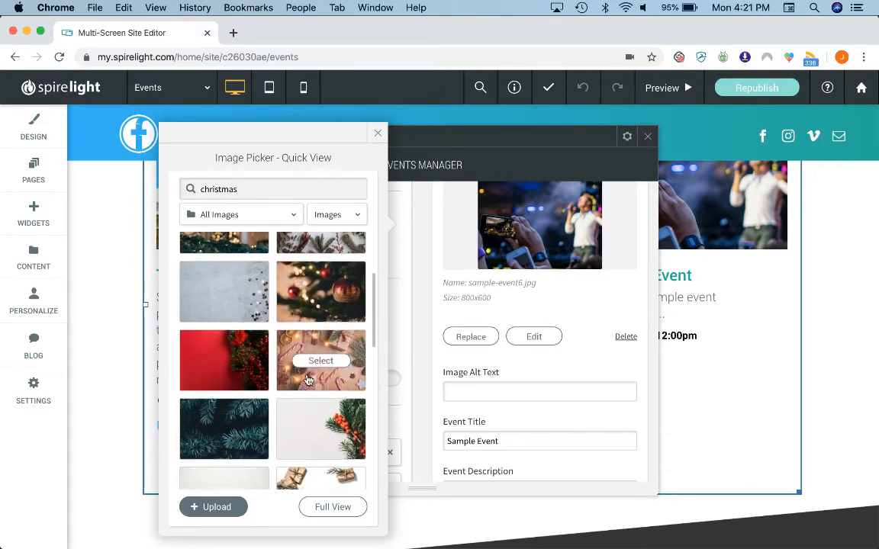
click(320, 362)
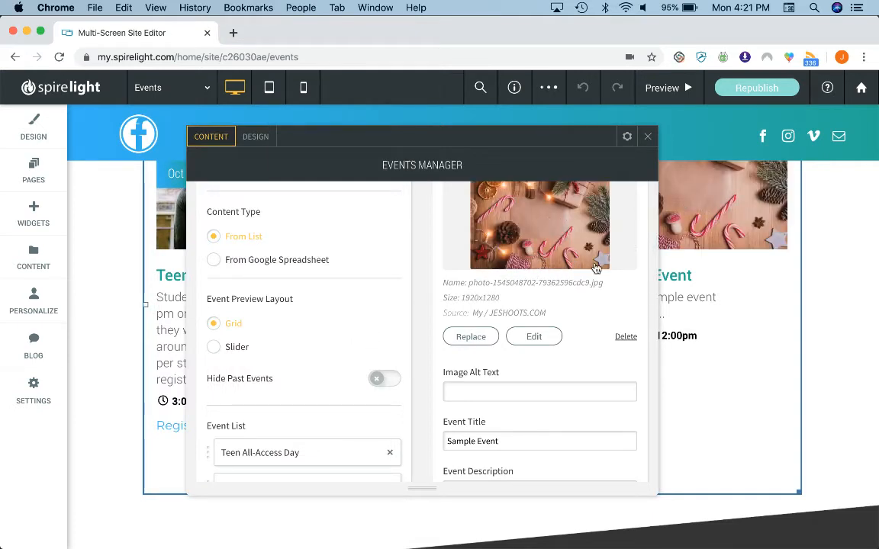
Enter "Christmas party candy canes" as the alt text of the Sample Event's image
scroll(571, 266, up, 1)
scroll(570, 265, down, 1)
scroll(553, 280, down, 5)
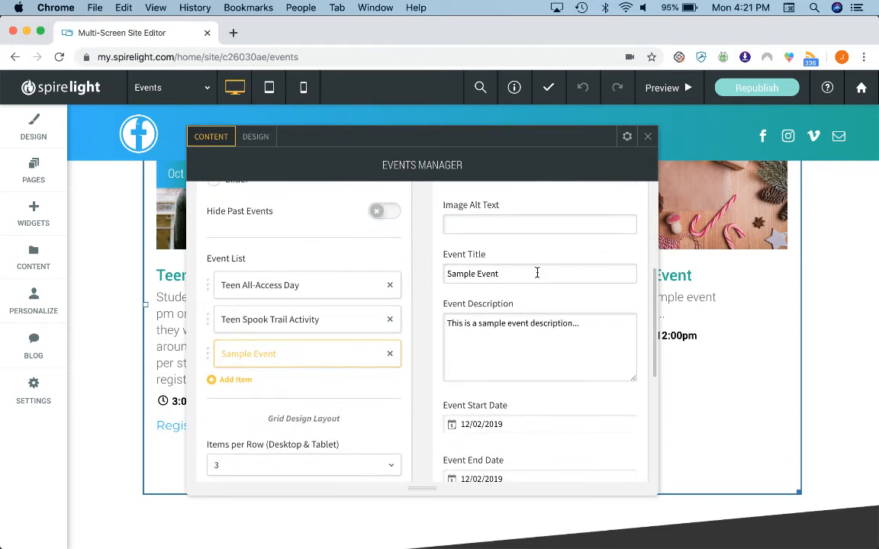
scroll(536, 267, up, 1)
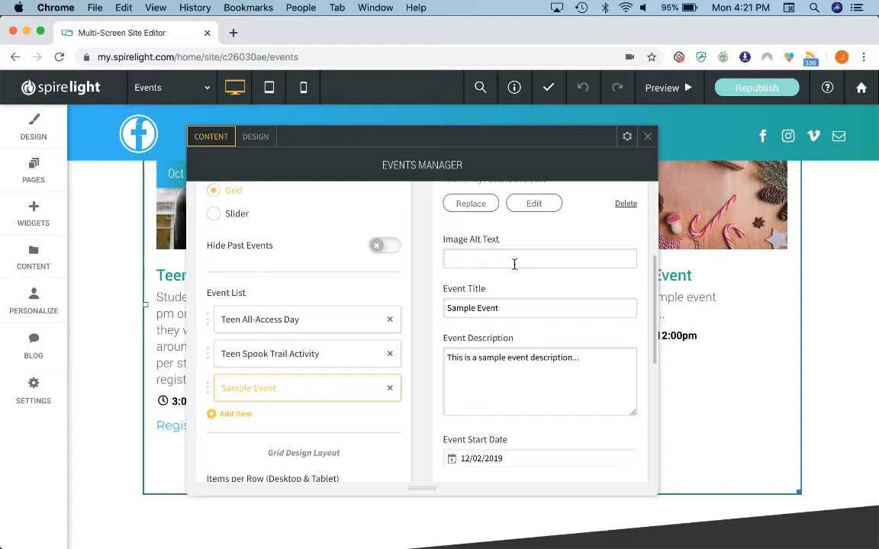
text(Christmas party candy canes)
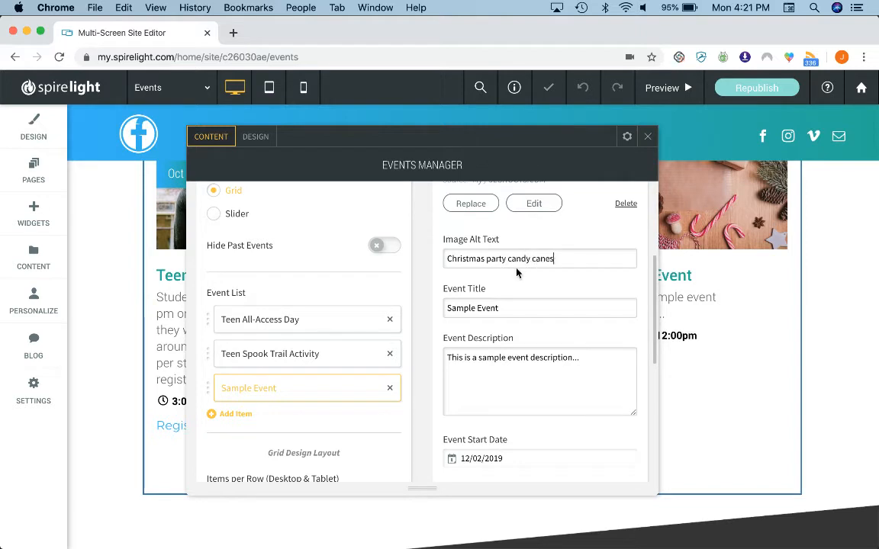
Change the Sample Event's title to "Christmas Party"
scroll(516, 273, down, 1)
triple_click(518, 265)
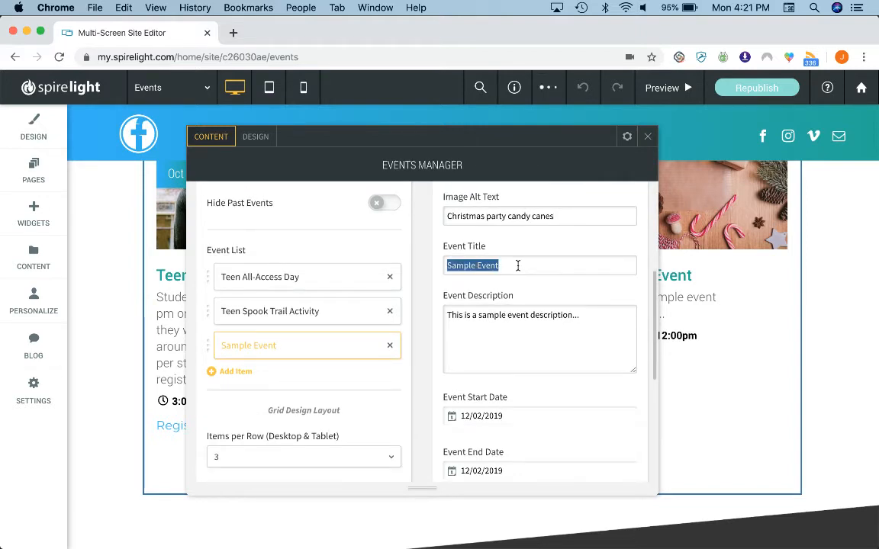
text(Christmas Pa)
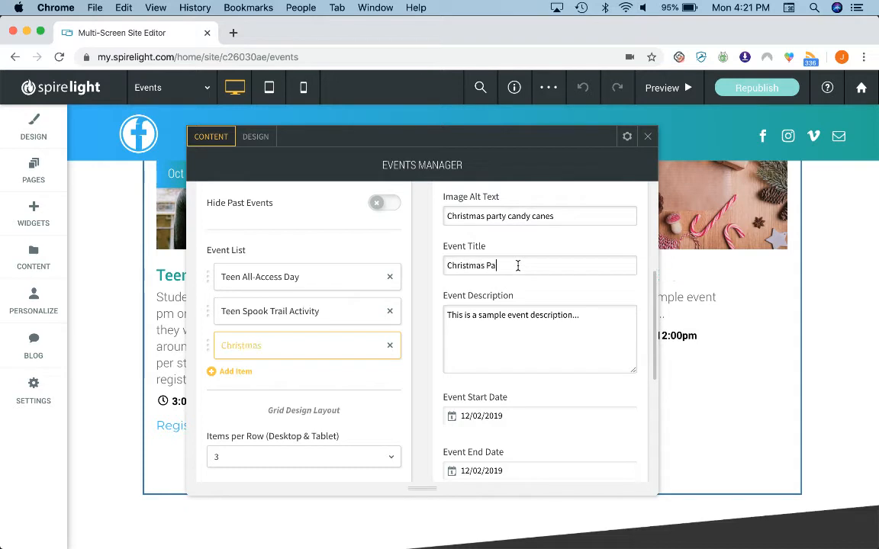
text(rty)
Replace the Christmas Party event's description with "Join us for a great Christmas holiday celebration!"
scroll(518, 265, down, 1)
click(573, 289)
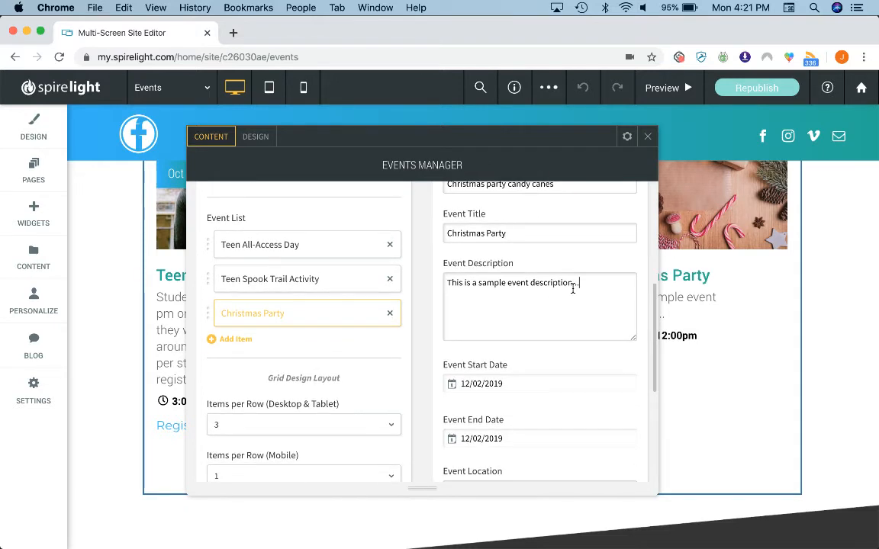
triple_click(573, 289)
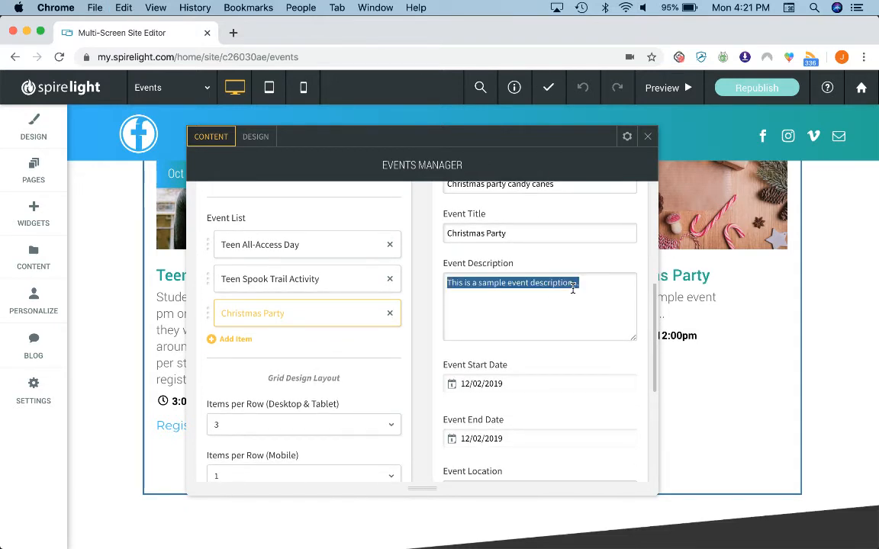
text(Join us for a)
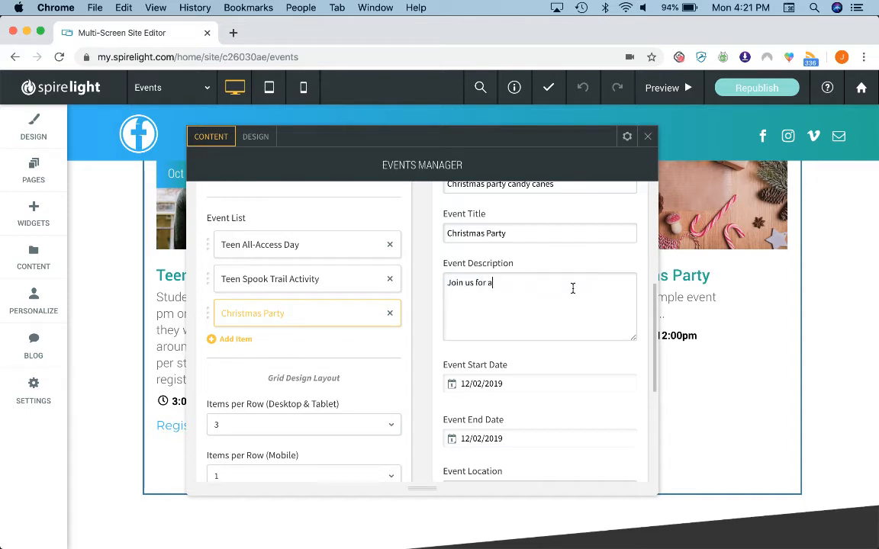
text( great Christmas h)
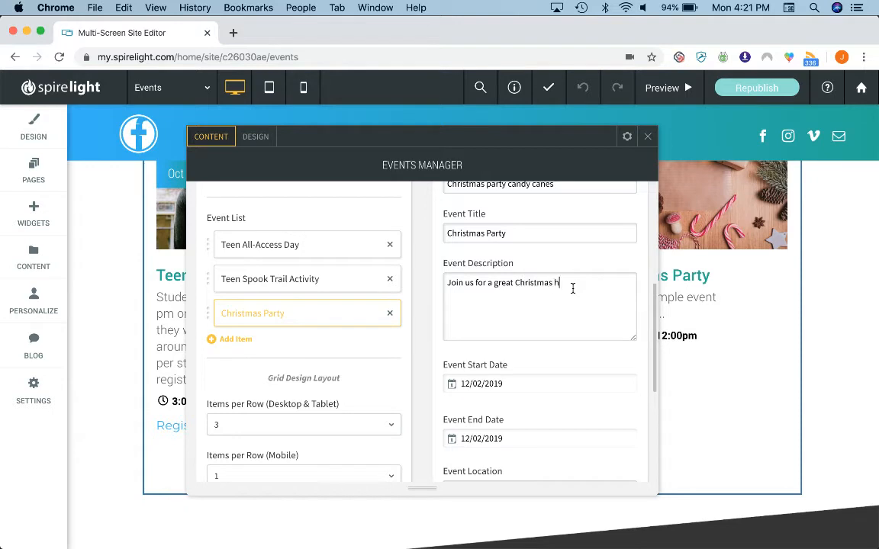
text(oliday celebration!)
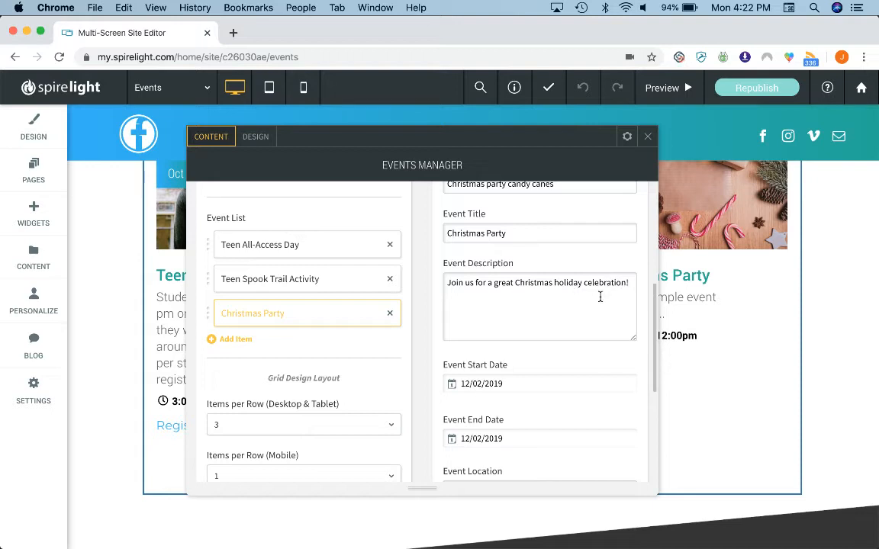
Set both the start date and the end date of the Christmas Party event to 12/14/2019
scroll(599, 304, down, 3)
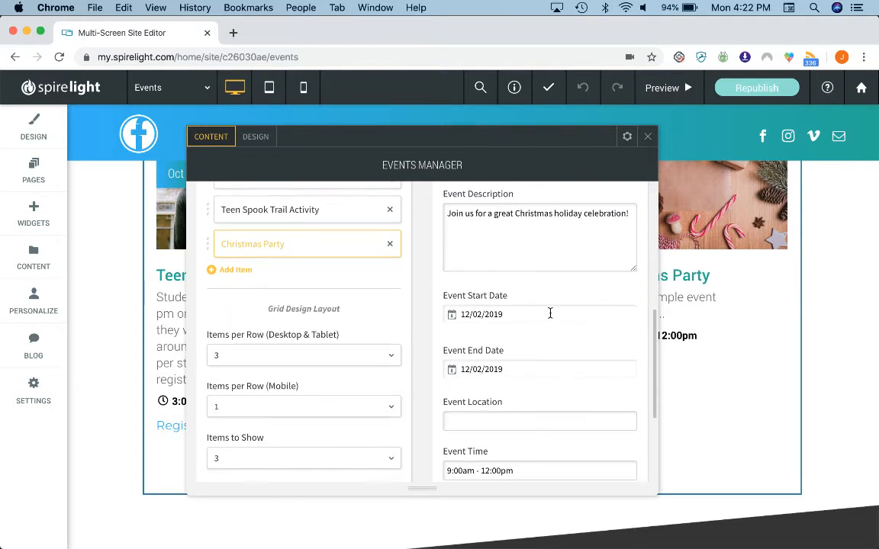
click(550, 313)
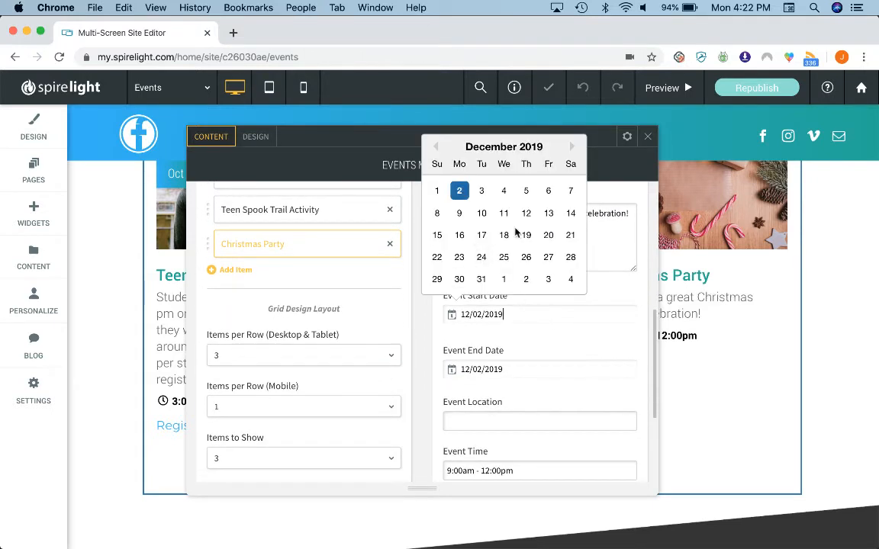
click(571, 213)
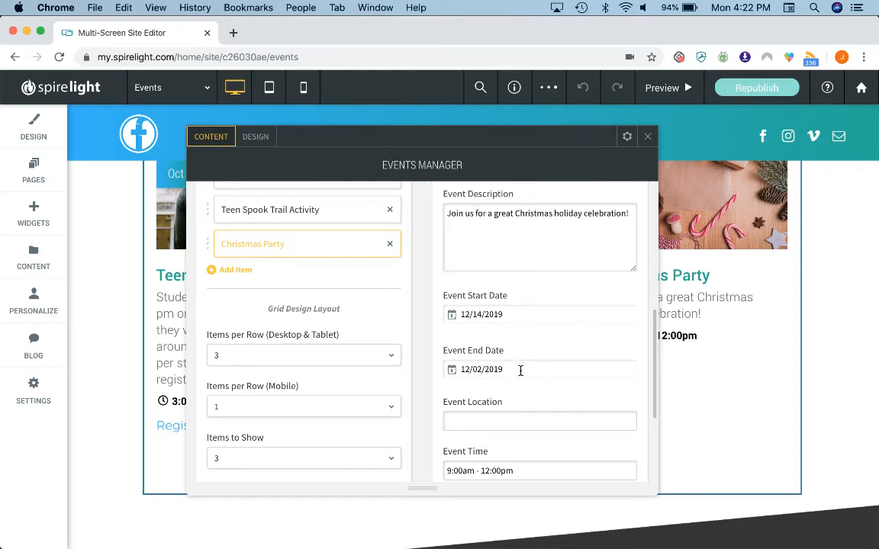
scroll(521, 370, down, 2)
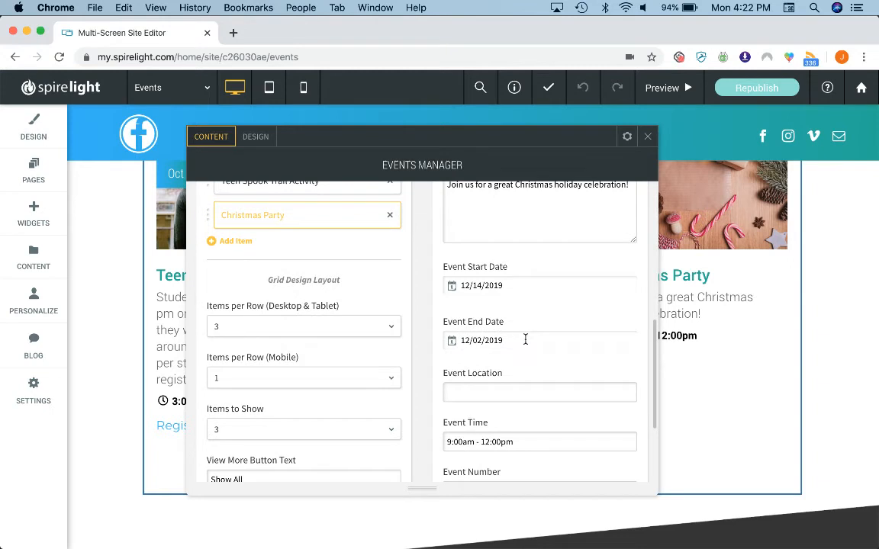
scroll(525, 336, down, 1)
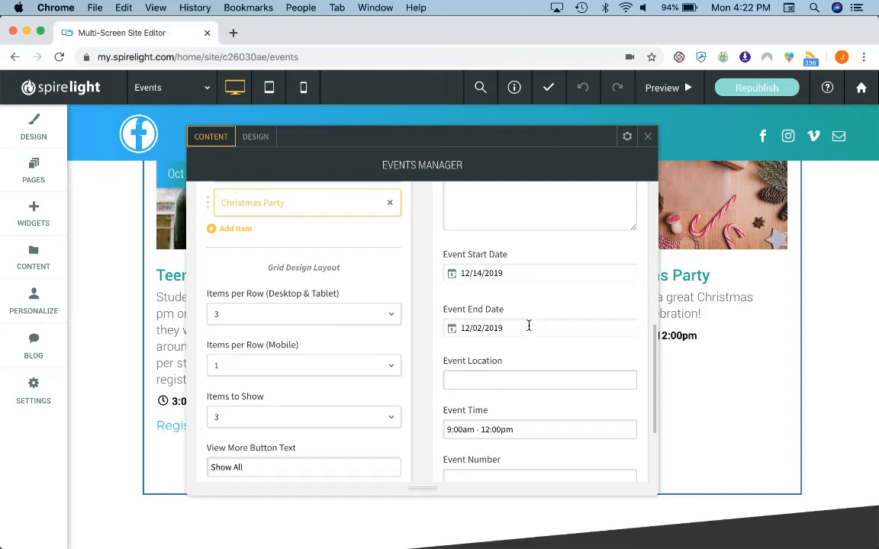
scroll(529, 328, up, 1)
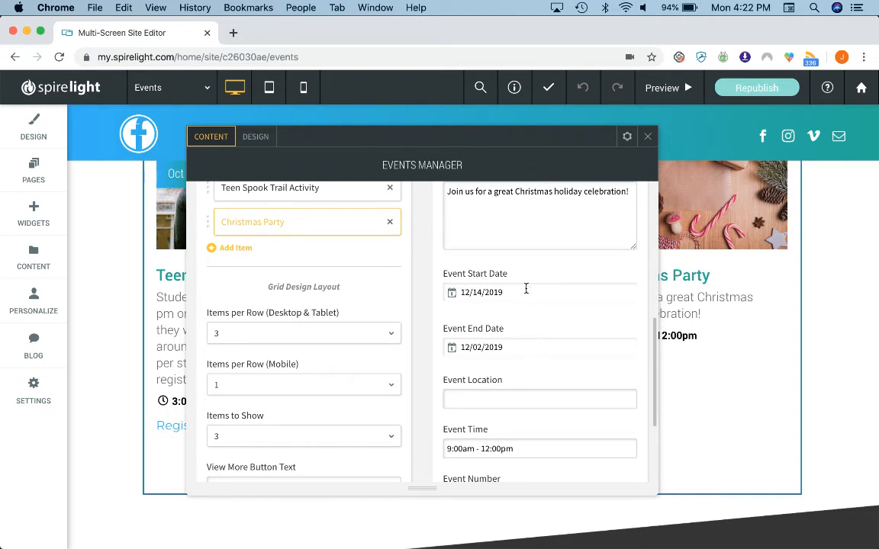
click(535, 348)
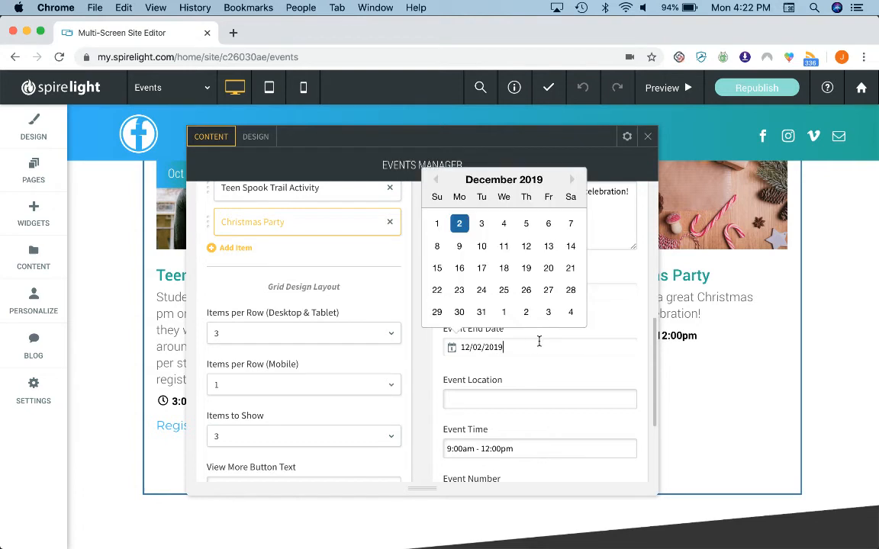
click(572, 247)
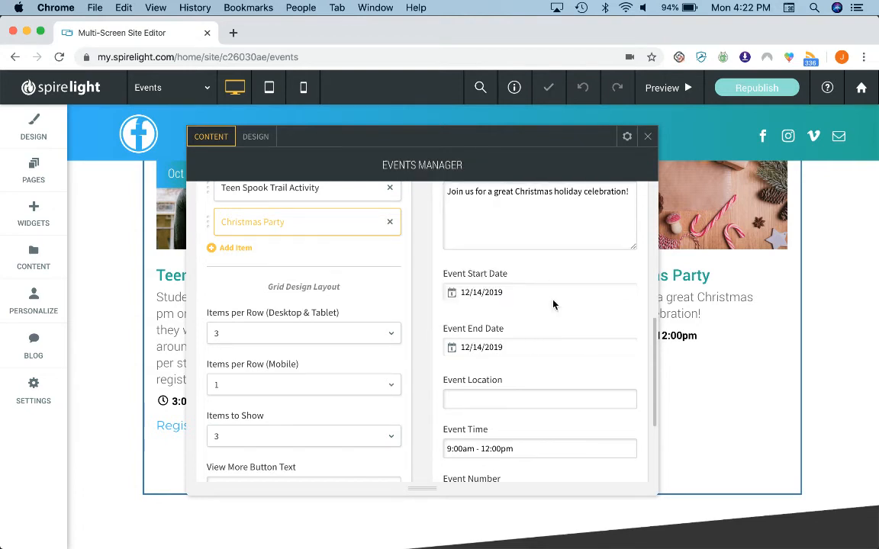
Review the Christmas Party event's fields and enter "Faith Church" as the event location
scroll(554, 305, down, 2)
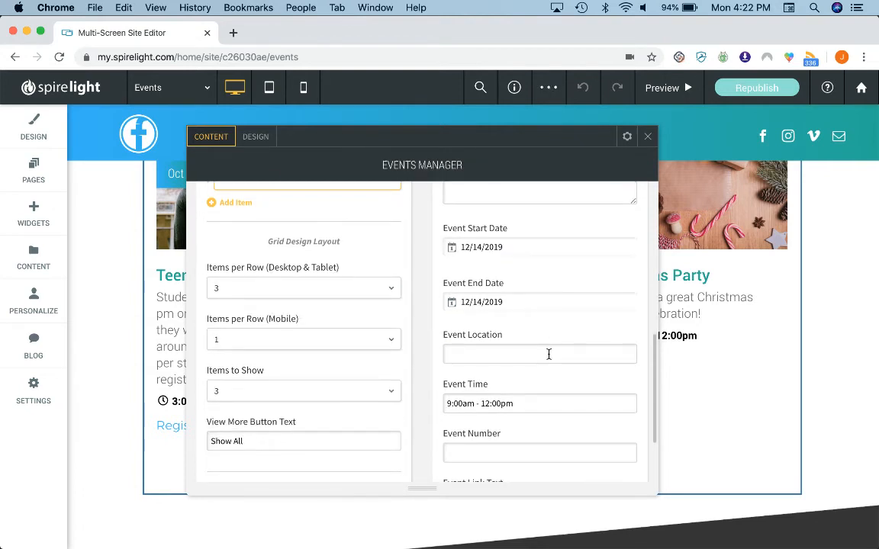
scroll(548, 354, up, 5)
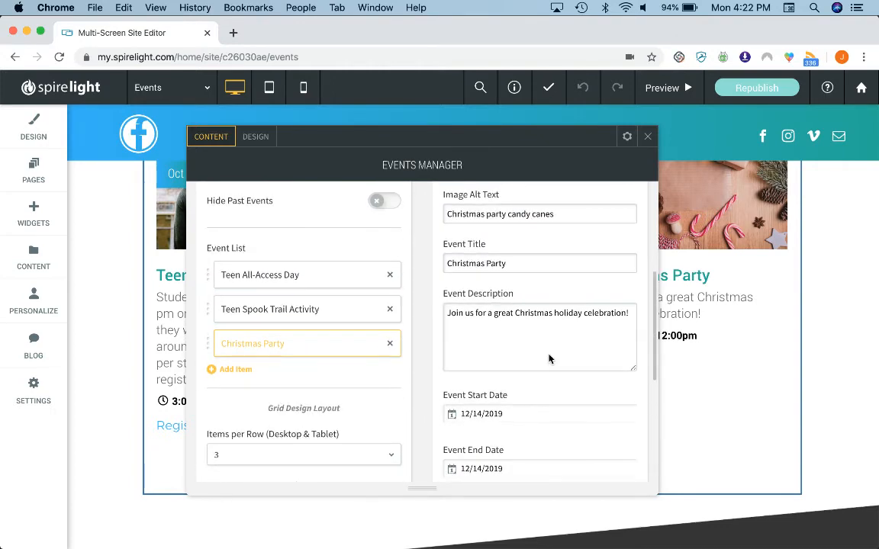
scroll(549, 357, up, 3)
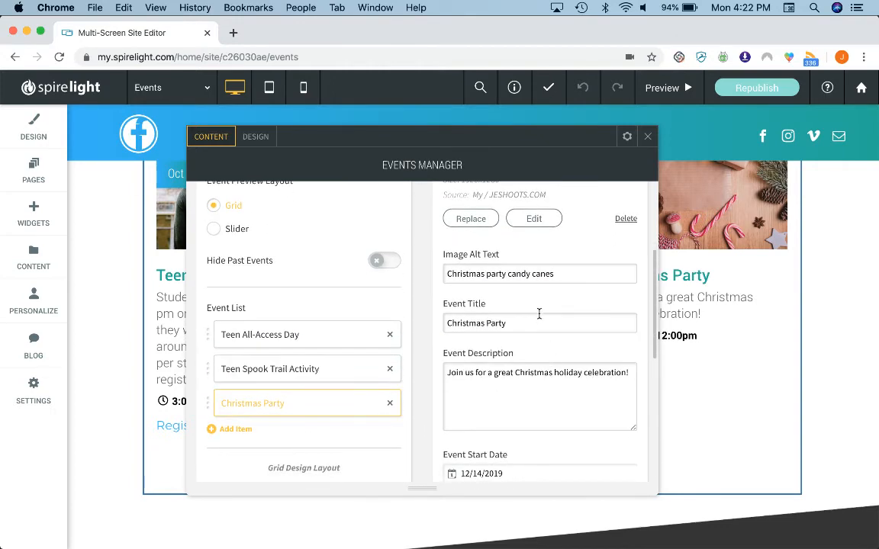
scroll(539, 314, down, 6)
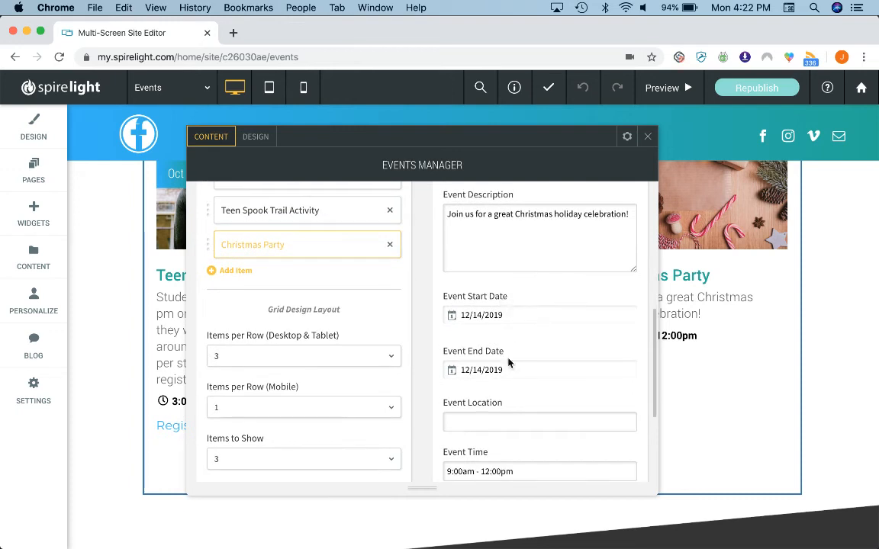
scroll(510, 363, down, 3)
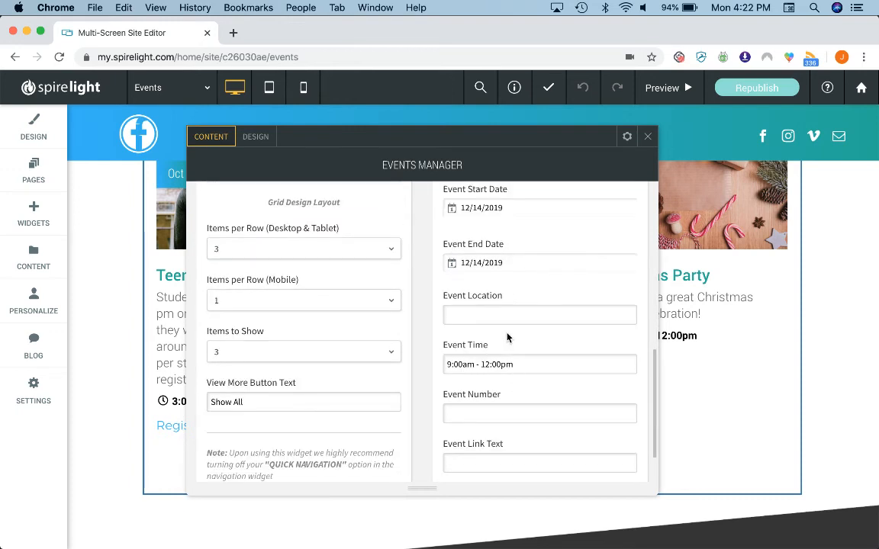
scroll(504, 305, down, 2)
scroll(522, 365, up, 1)
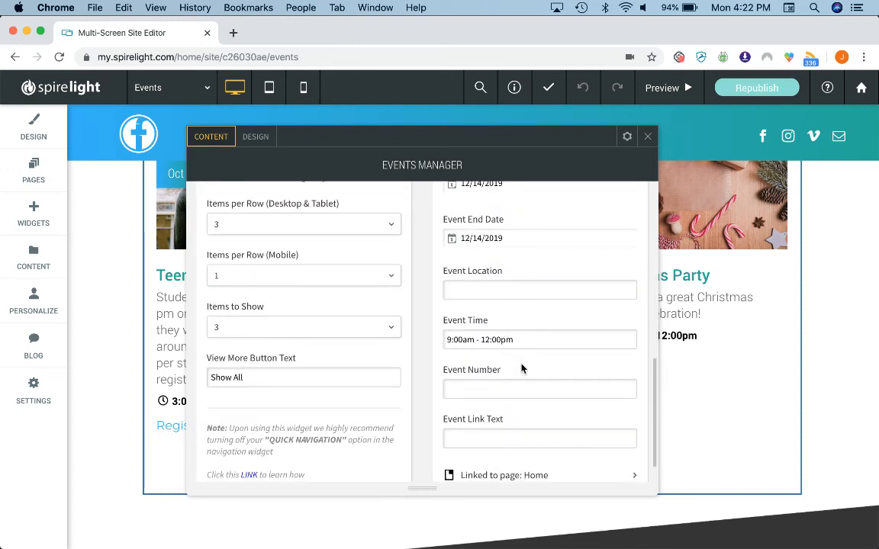
scroll(522, 367, up, 1)
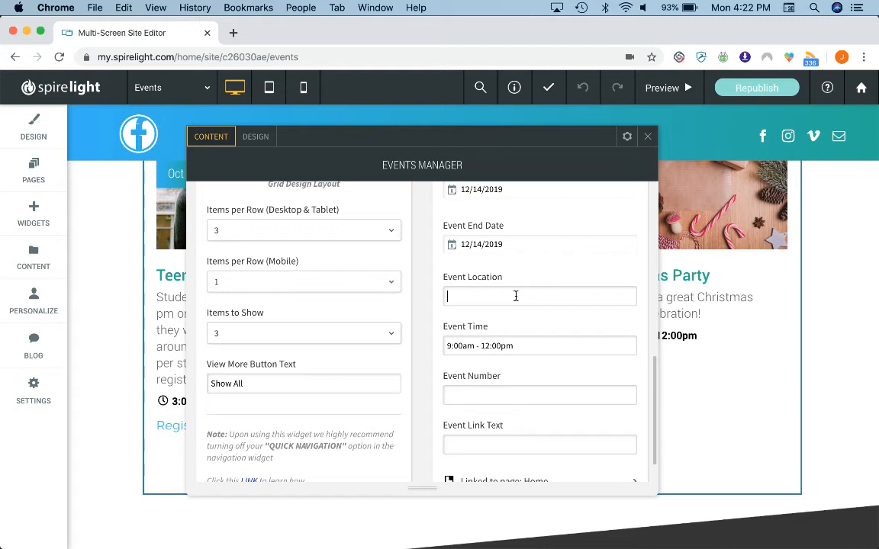
text(Church)
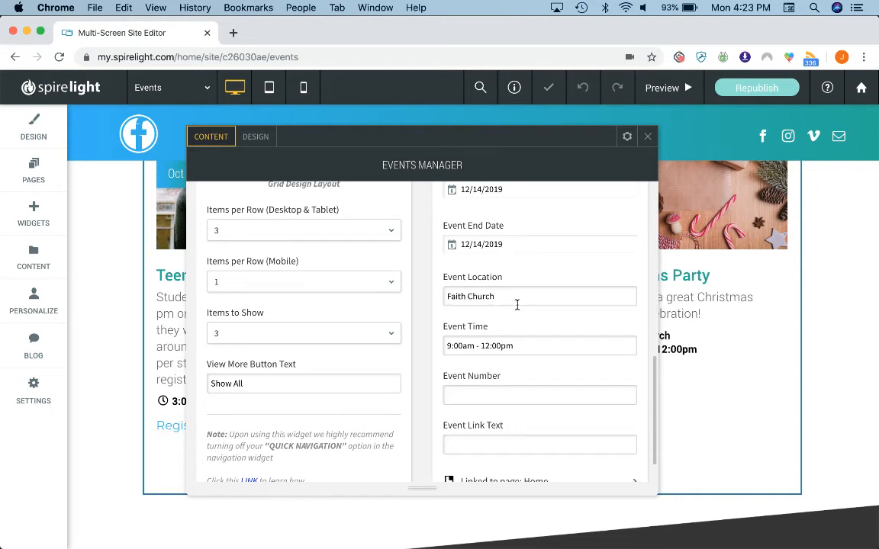
Set the Christmas Party event's time to "6:00pm - 8:00pm"
scroll(527, 306, down, 1)
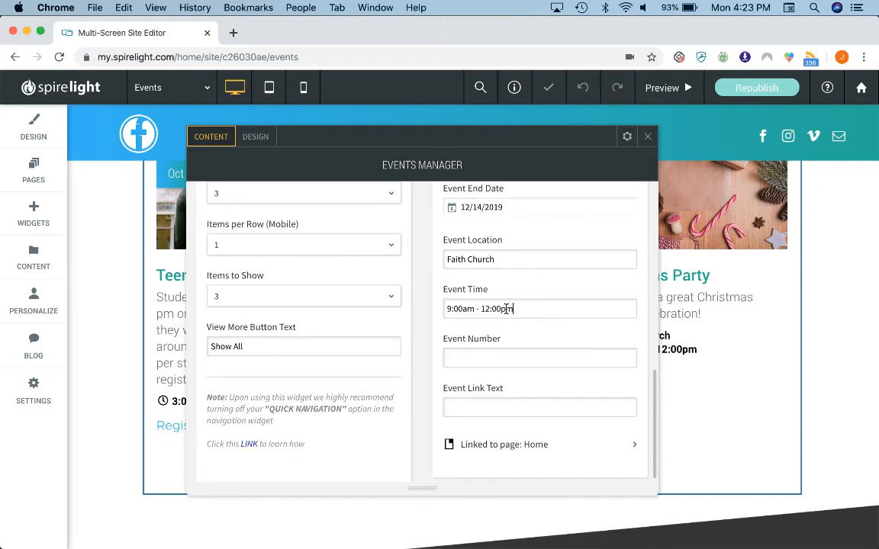
drag(506, 308, 435, 312)
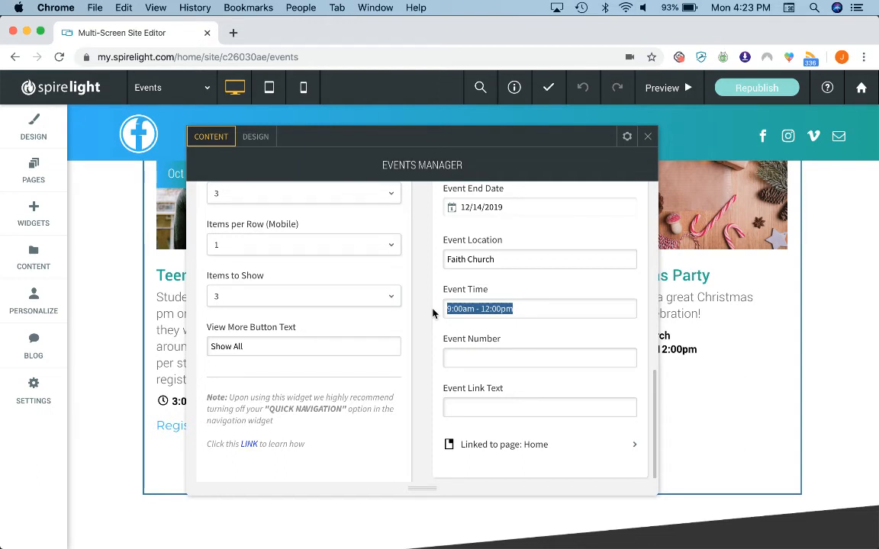
text(6:00pm)
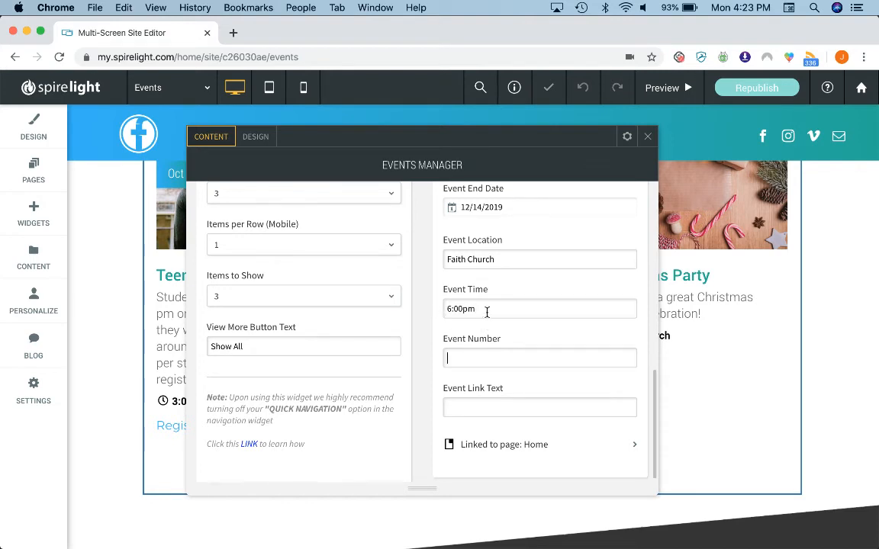
text( - 8:00pm)
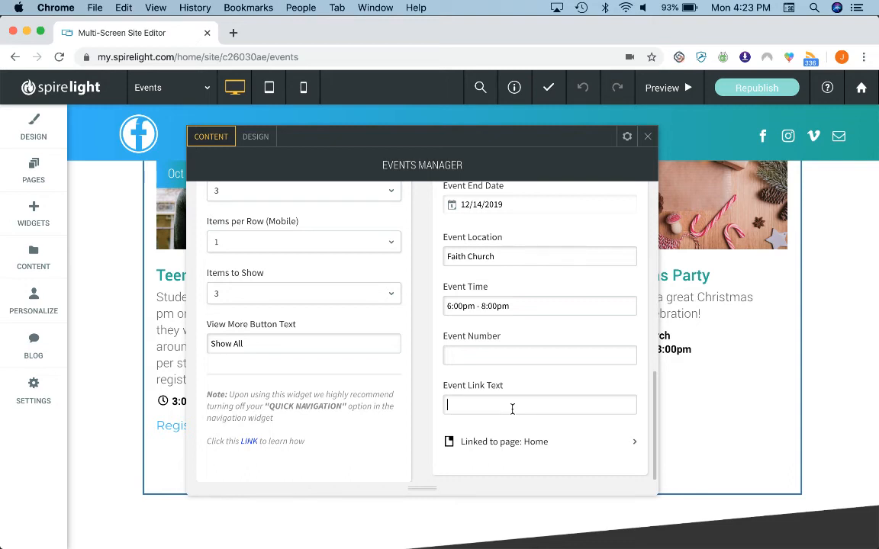
Set the Christmas Party event's link text to "Register", replacing the registration form URL pasted there
text(https://faithfwbc.breezechms.com/form/7fa340)
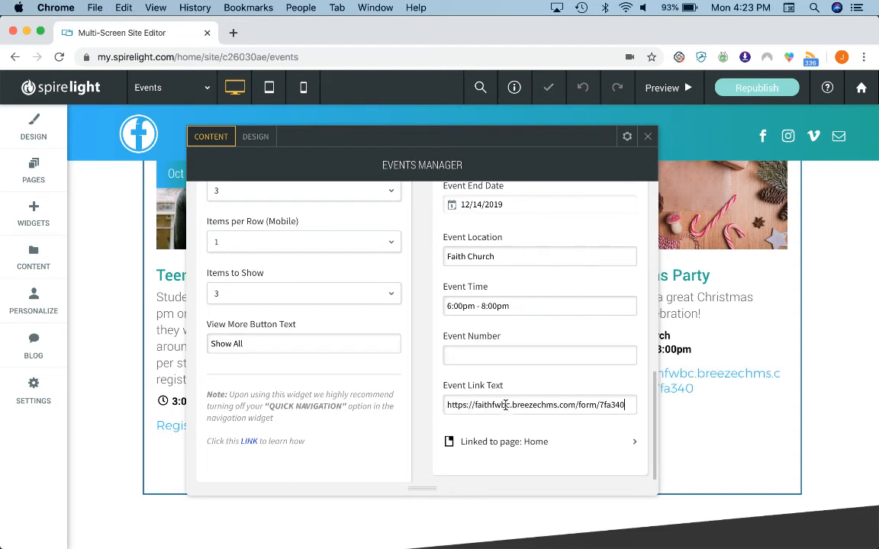
triple_click(505, 407)
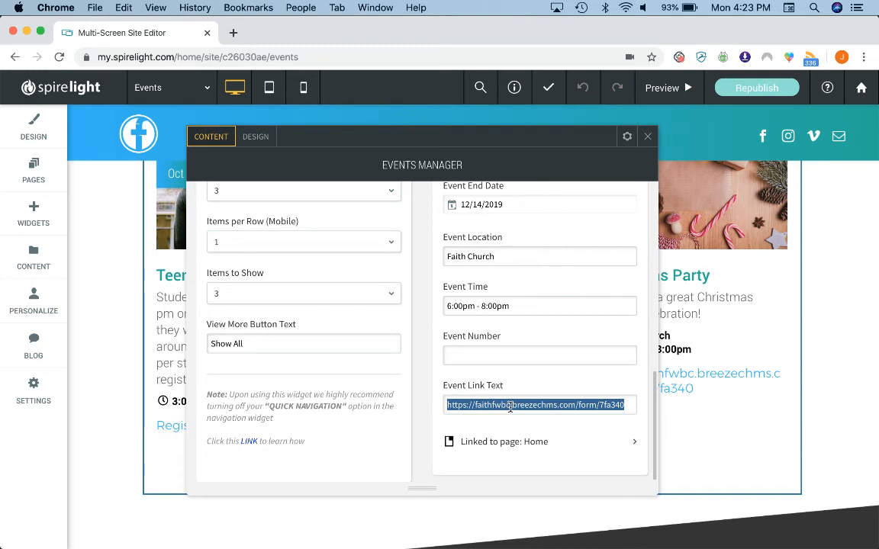
text(Register)
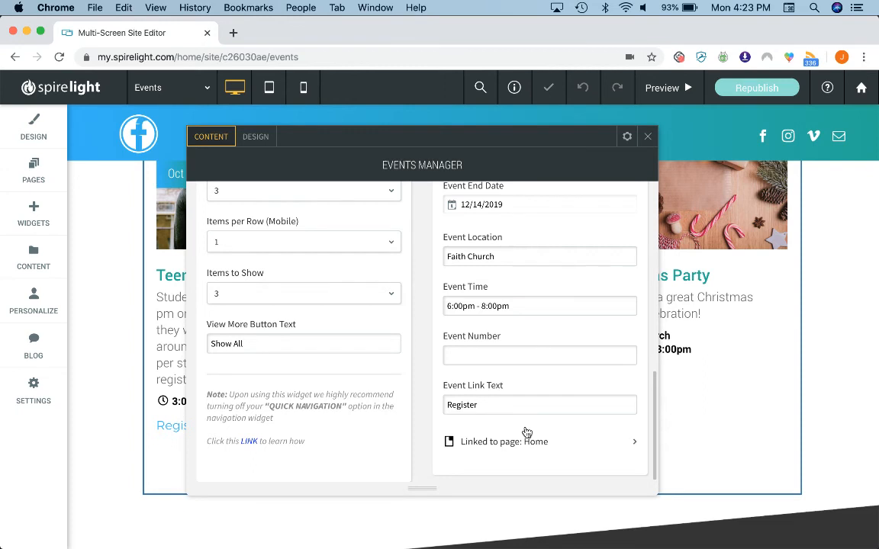
click(527, 432)
click(512, 436)
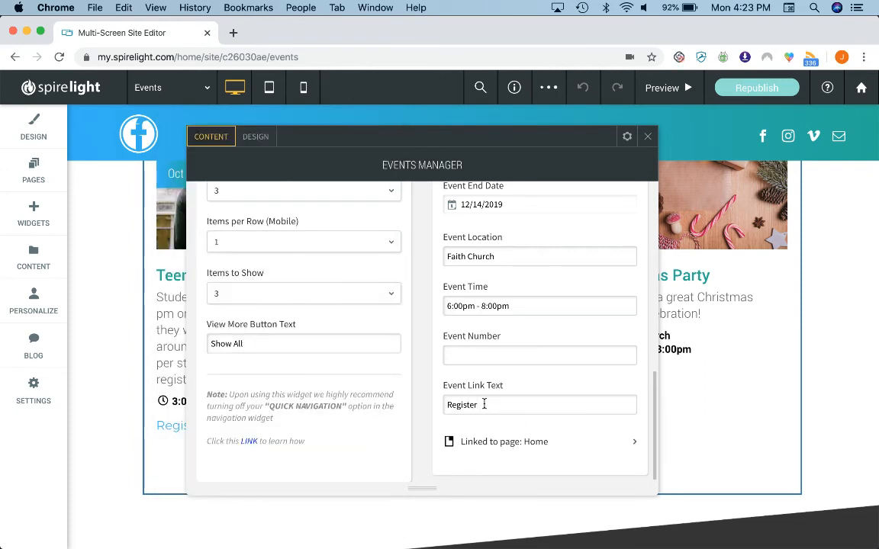
click(529, 443)
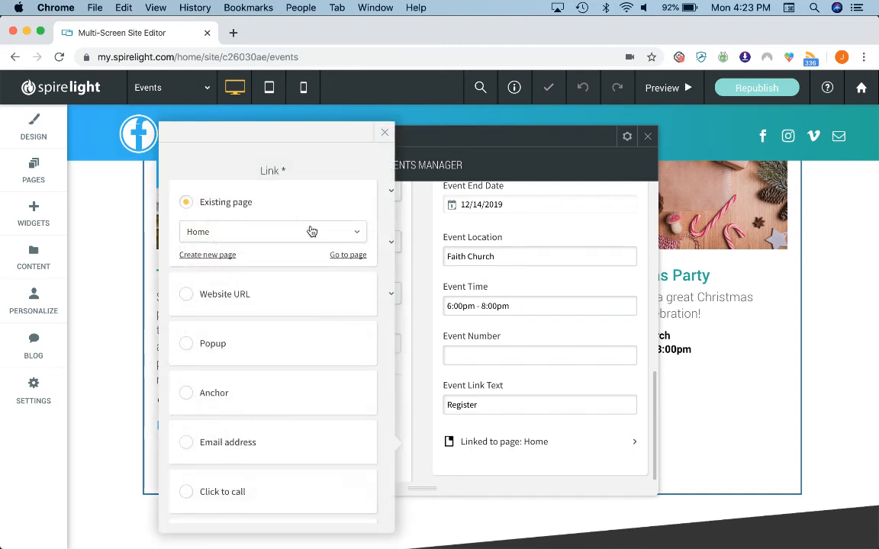
click(210, 299)
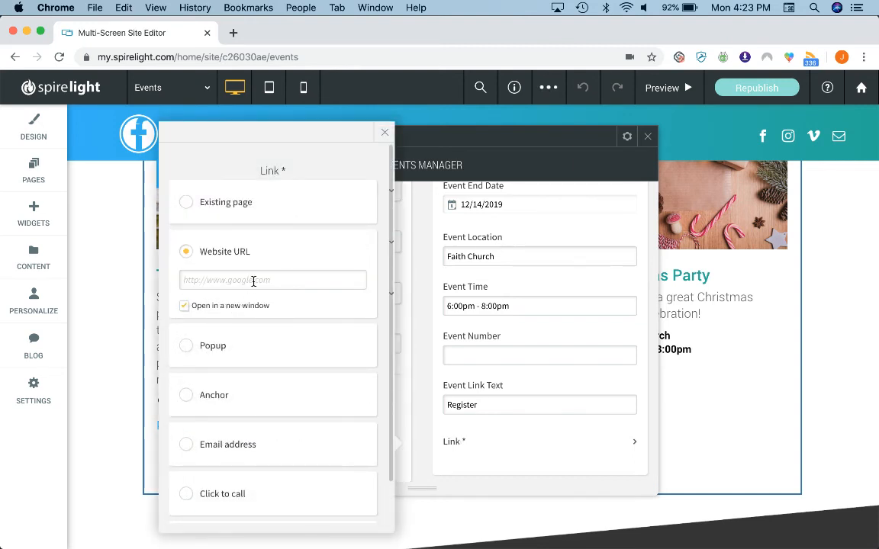
text(https://faithfwbc.breezechms.com/form/7fa348)
click(309, 257)
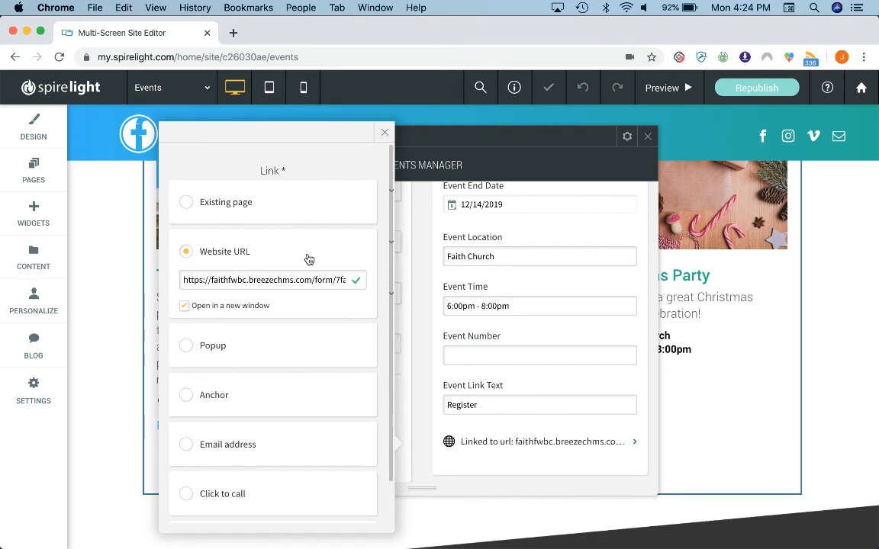
click(385, 132)
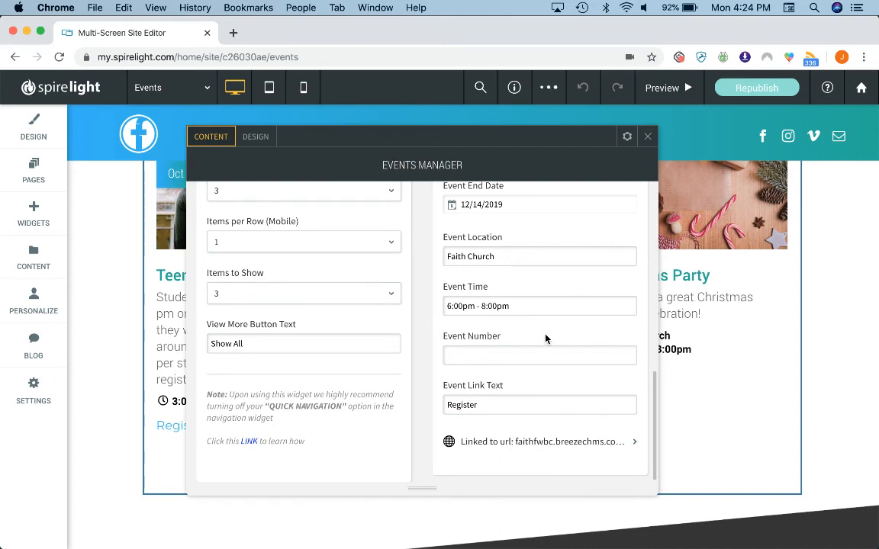
scroll(546, 339, up, 5)
scroll(545, 338, up, 3)
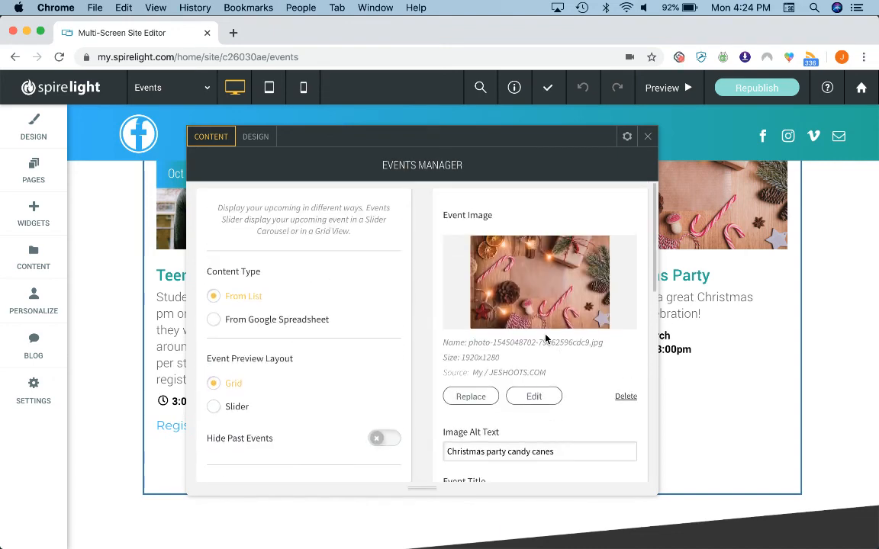
scroll(547, 338, down, 2)
scroll(554, 305, up, 2)
click(648, 138)
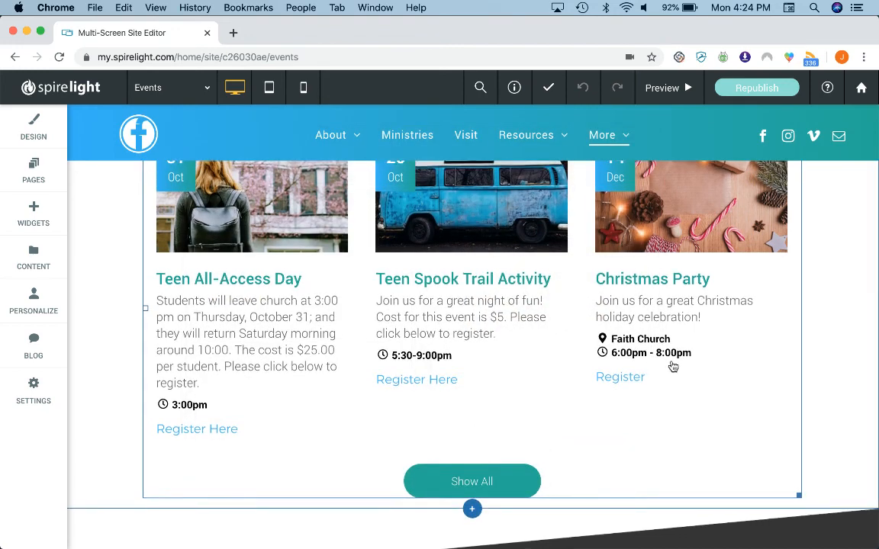
Examine the Christmas Party card's image, date, description, location, time and registration link beside the other events on the page
scroll(664, 344, up, 2)
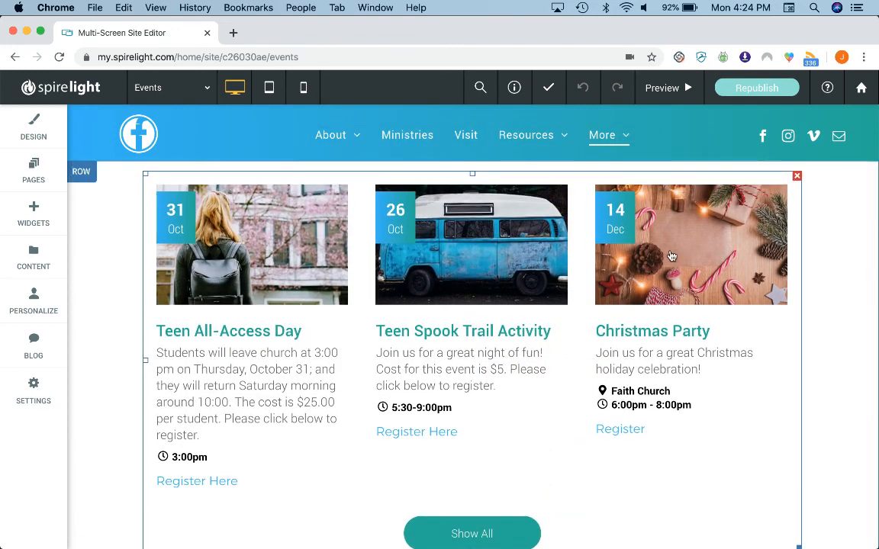
scroll(671, 256, up, 1)
scroll(672, 256, down, 1)
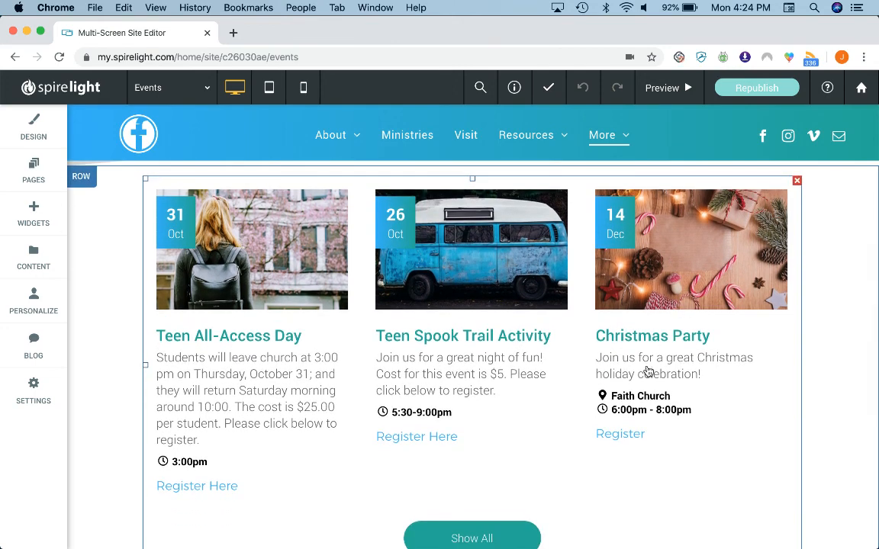
scroll(648, 373, down, 1)
scroll(648, 373, down, 1)
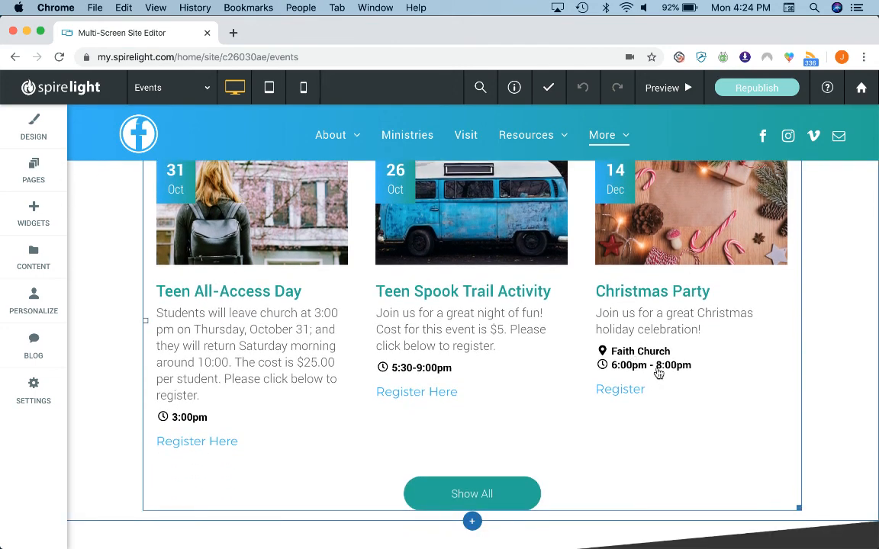
scroll(658, 368, down, 1)
scroll(661, 323, down, 1)
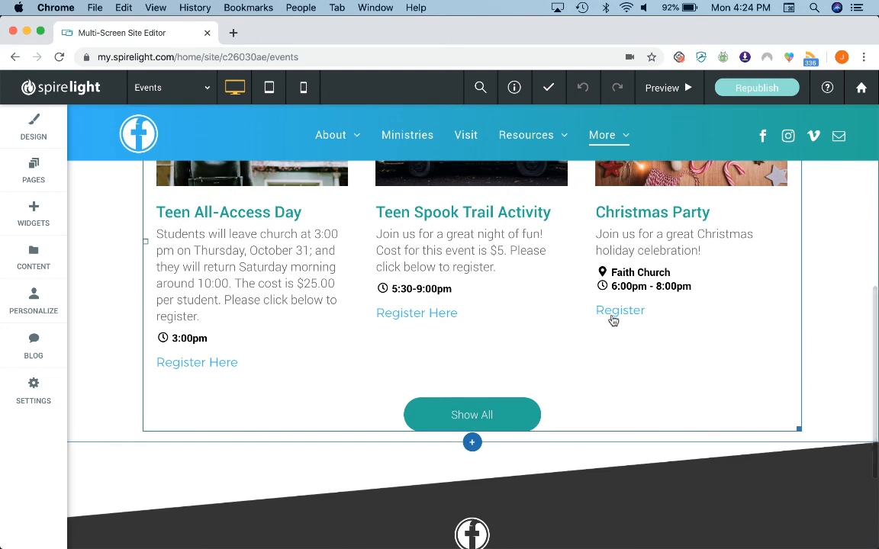
scroll(616, 343, up, 2)
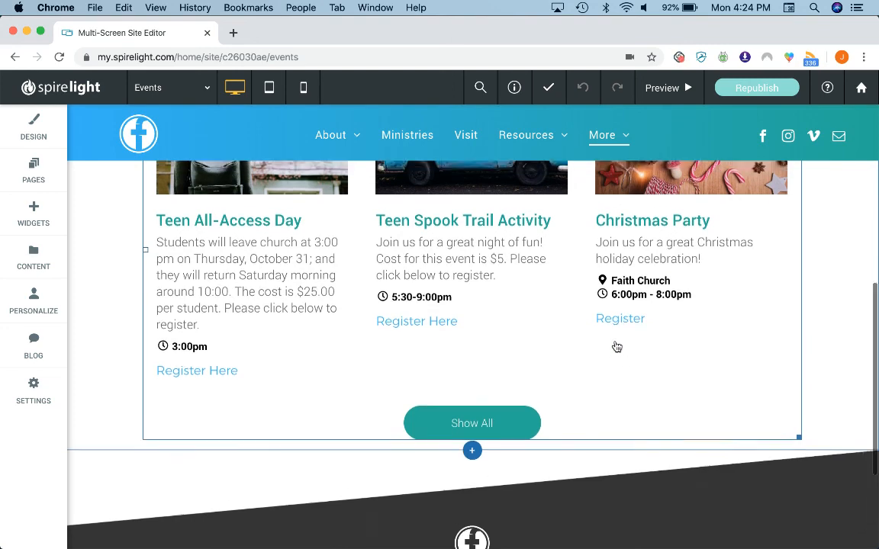
scroll(615, 349, down, 2)
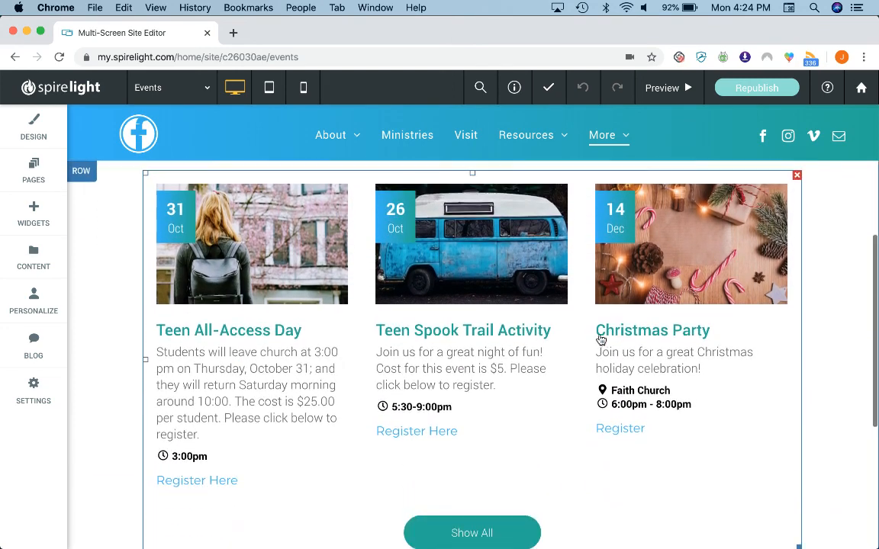
Reopen the Events Manager settings, turn on hiding of past events, and move the settings window off the first event card
double_click(515, 286)
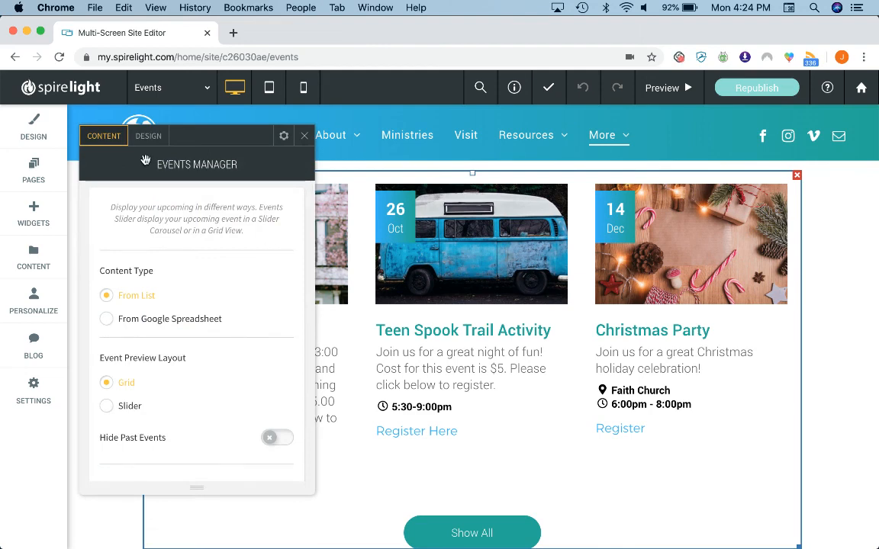
scroll(122, 252, down, 5)
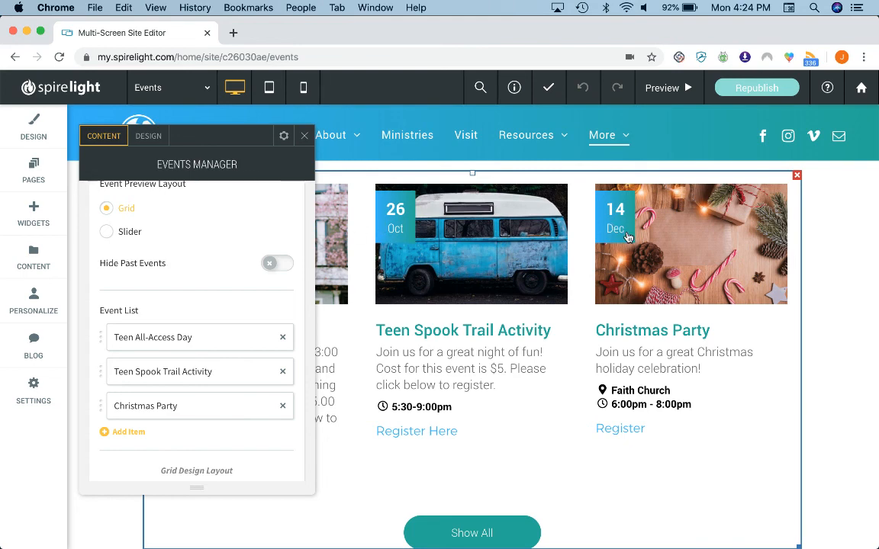
click(267, 269)
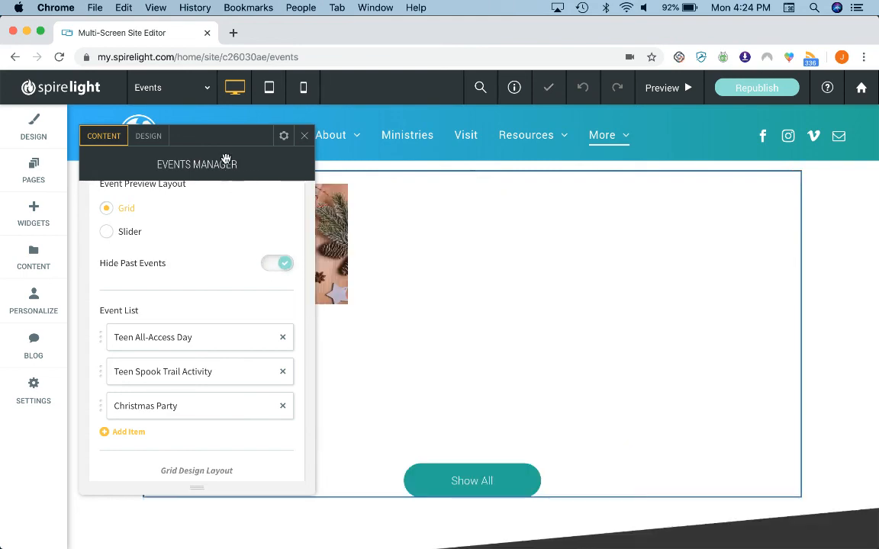
drag(231, 148, 637, 129)
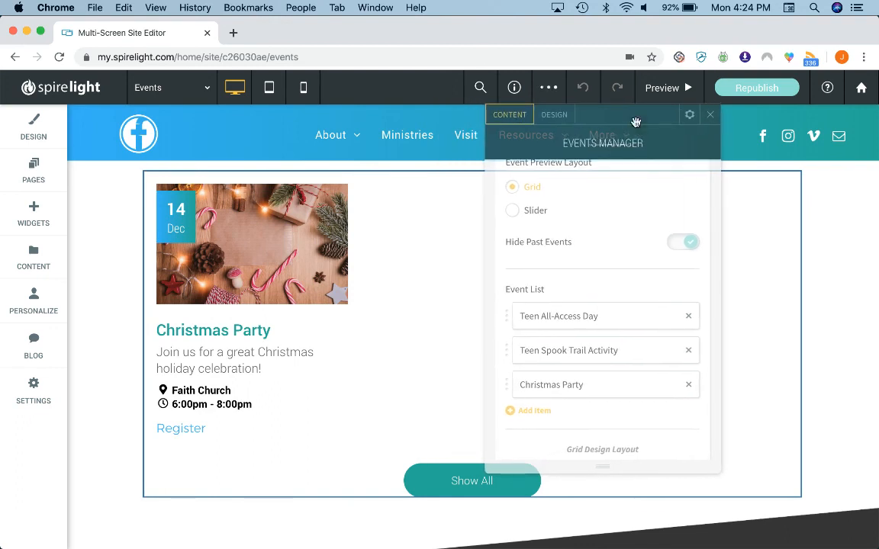